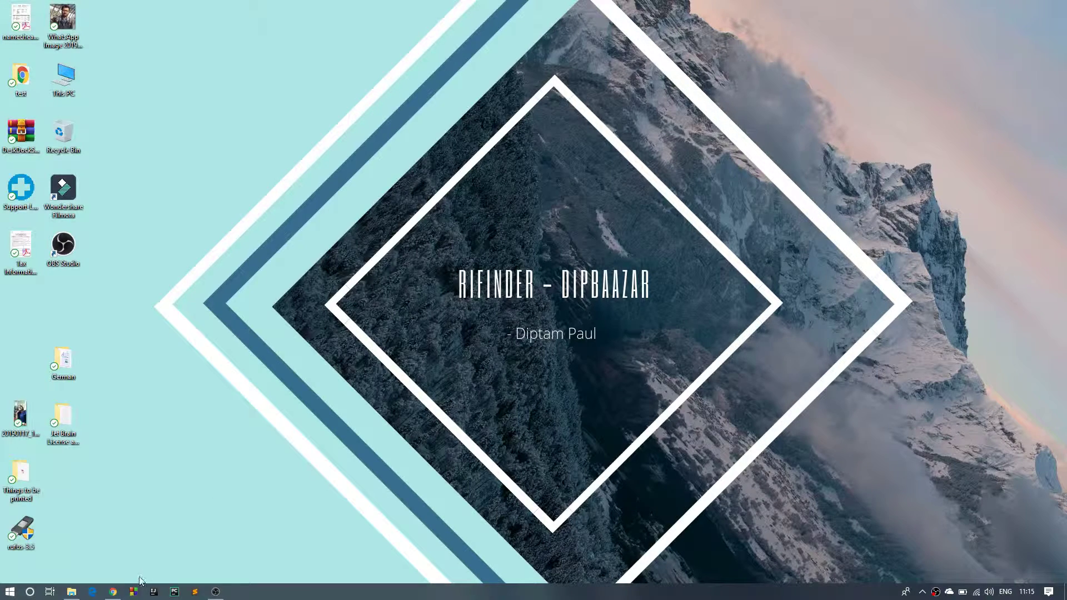
# - Open Chrome, glance at the Dashboard tab, then return to the RiFinder homepage showing Hello world!
pyautogui.click(120, 592)
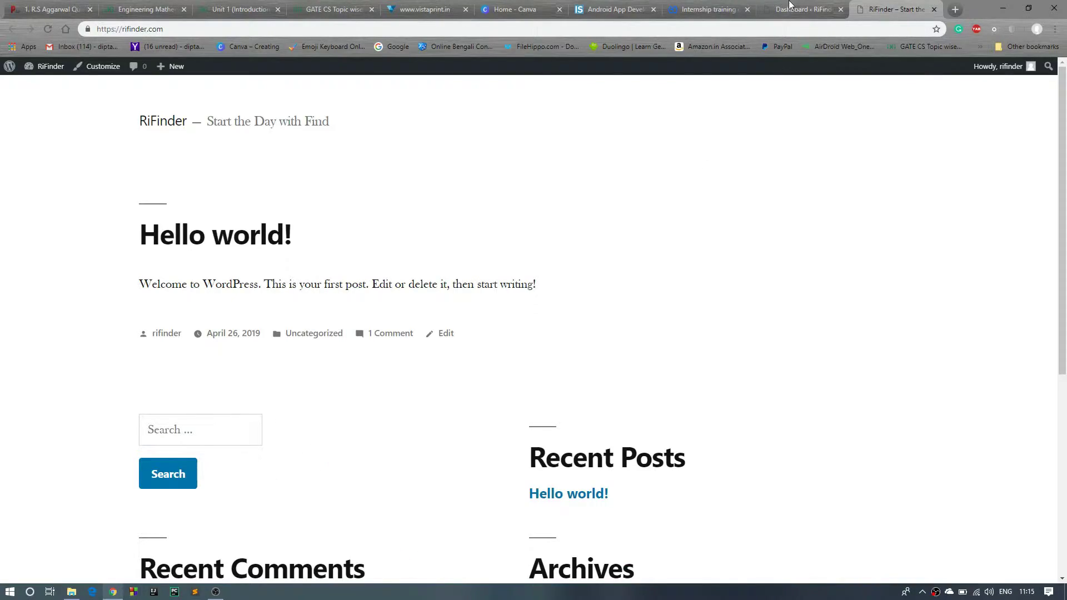
pyautogui.click(790, 10)
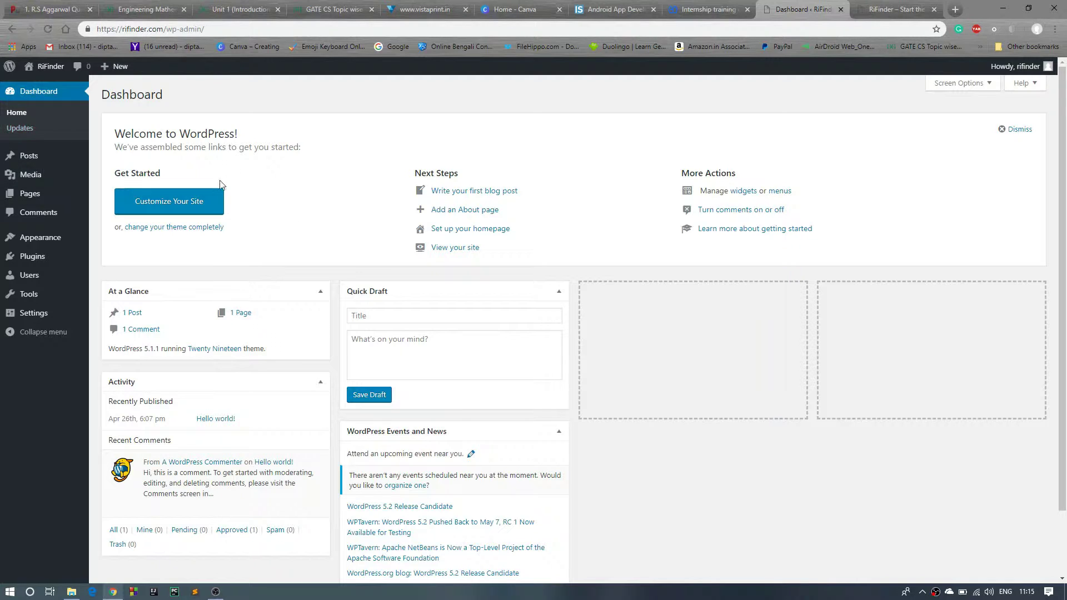
pyautogui.click(874, 6)
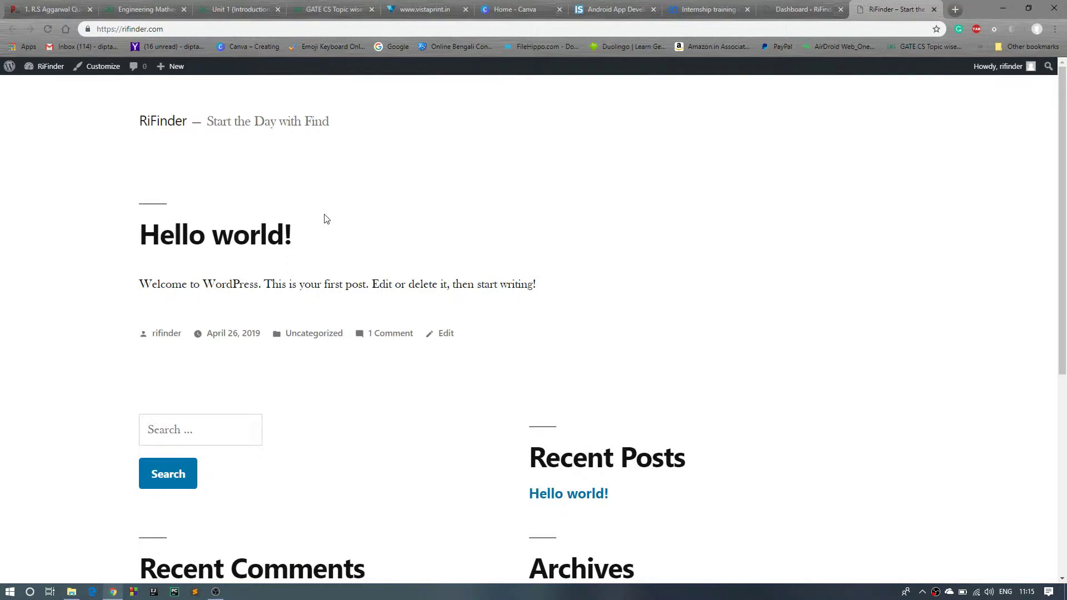
pyautogui.scroll(-4, 392, 243)
pyautogui.scroll(4, 410, 311)
# - Dismiss the Welcome panel and collapse At a Glance, Quick Draft, Events and News, and Activity
pyautogui.click(794, 5)
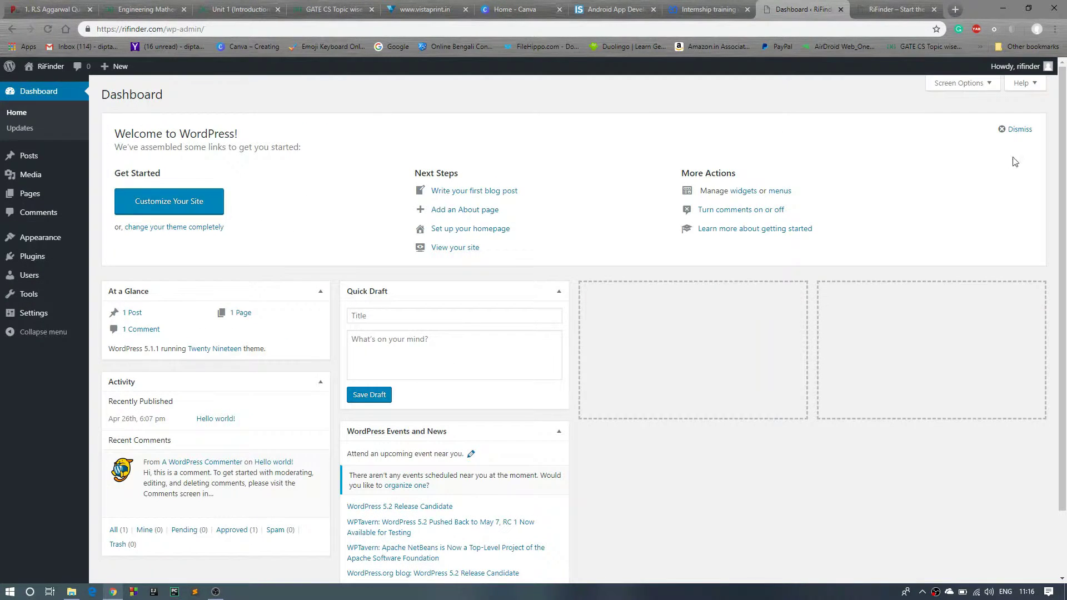
pyautogui.click(1016, 133)
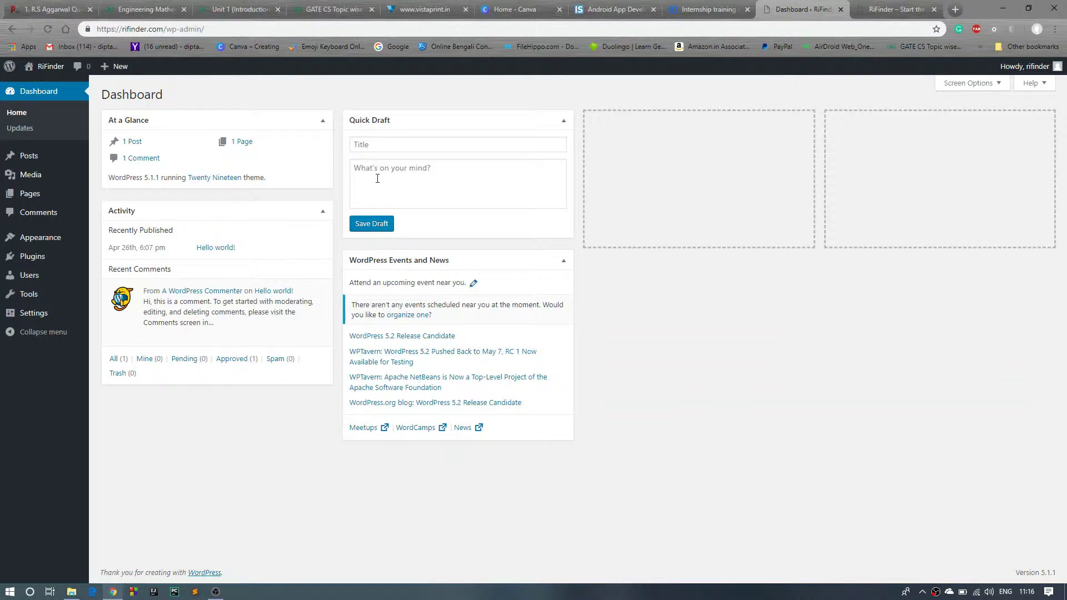
pyautogui.click(323, 121)
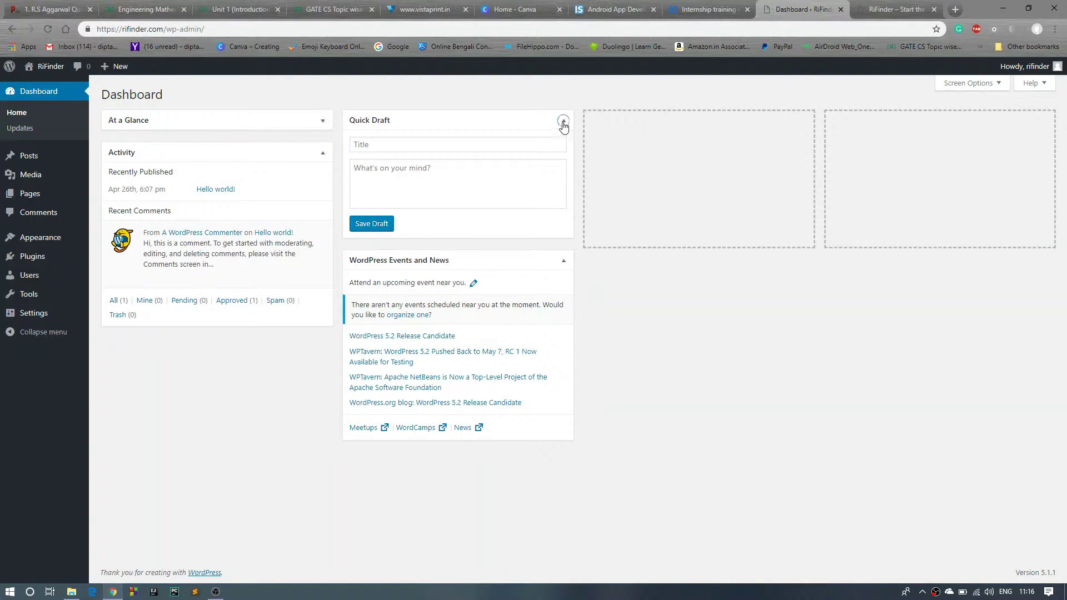
pyautogui.click(564, 120)
pyautogui.click(563, 152)
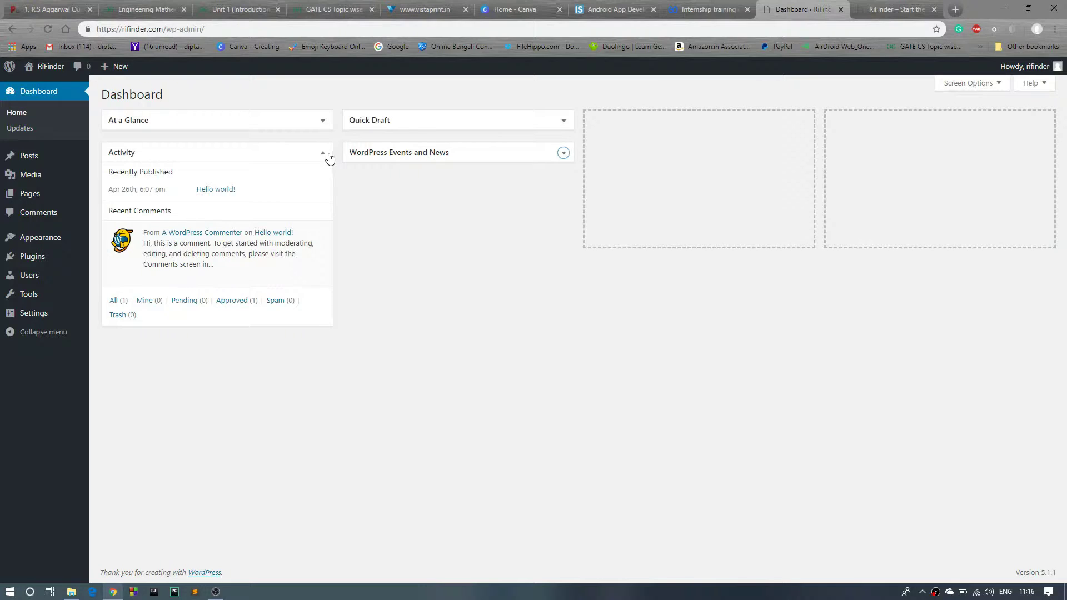
pyautogui.click(329, 157)
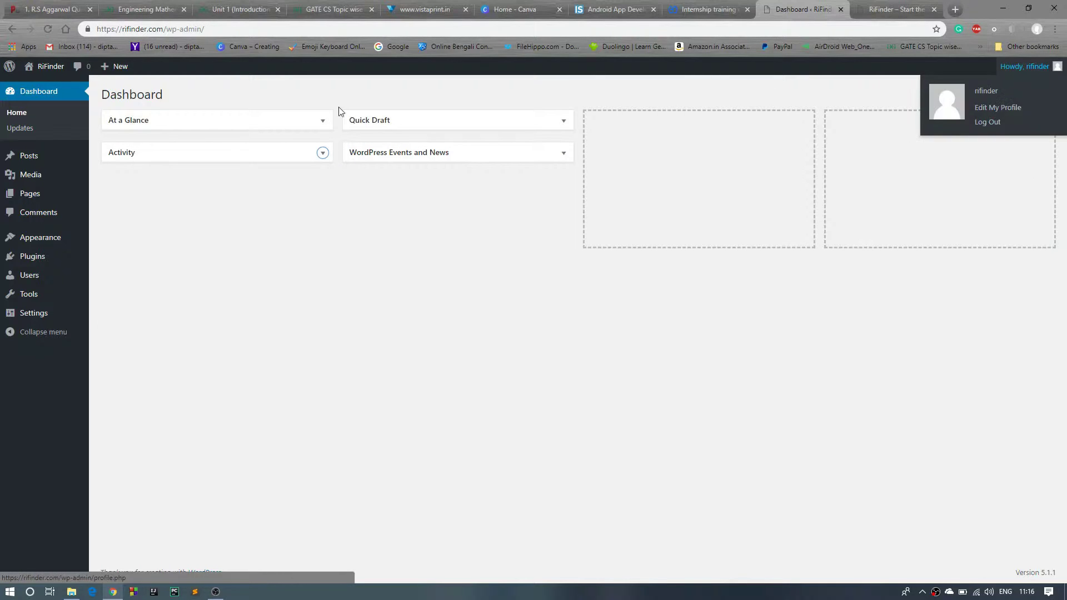
# - On the RiFinder homepage, open the Hello world! post
pyautogui.click(895, 9)
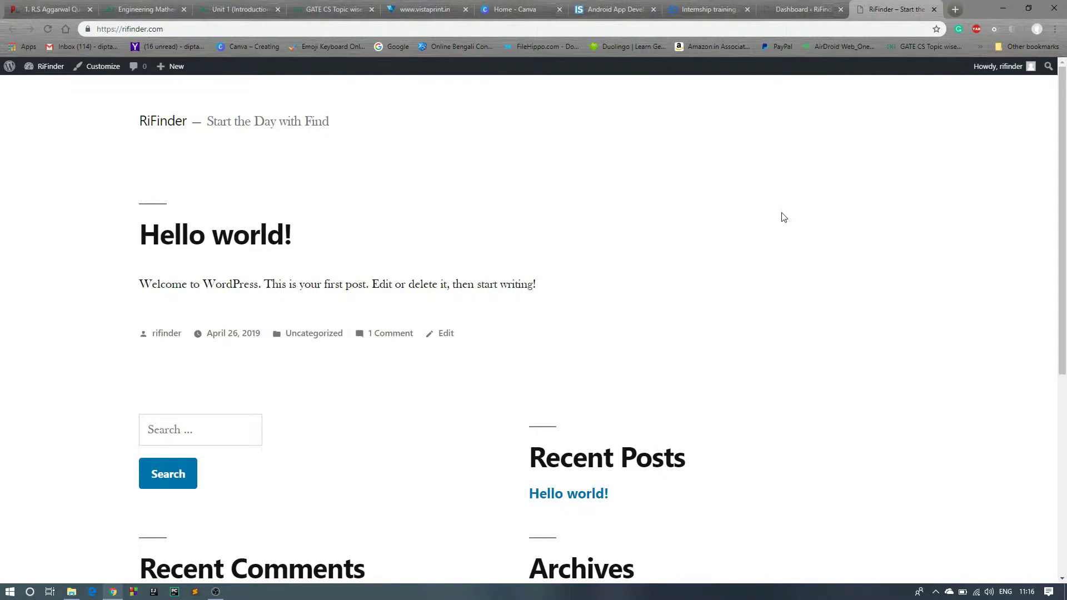
pyautogui.scroll(-5, 395, 272)
pyautogui.scroll(2, 396, 272)
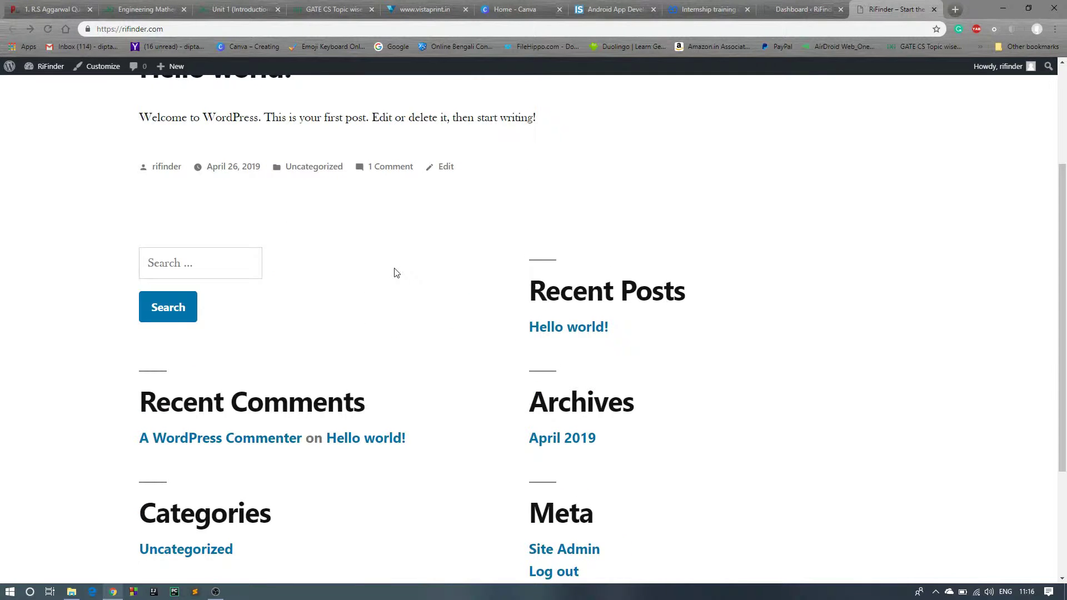
pyautogui.click(580, 328)
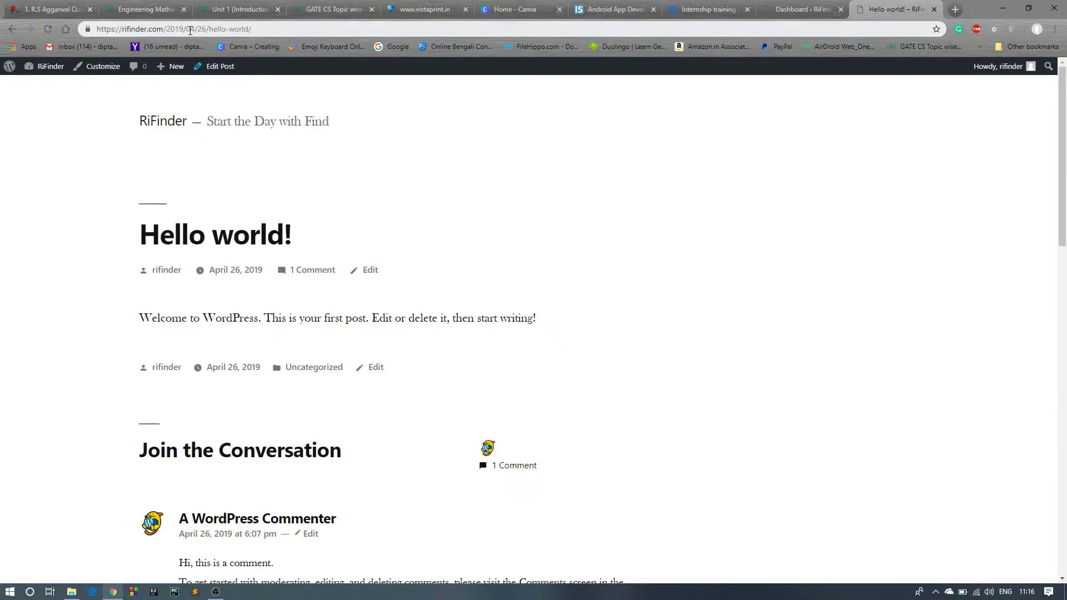
# - Remove 2019/04/26 from the post address and load rifinder.com/hello-world/
pyautogui.click(127, 32)
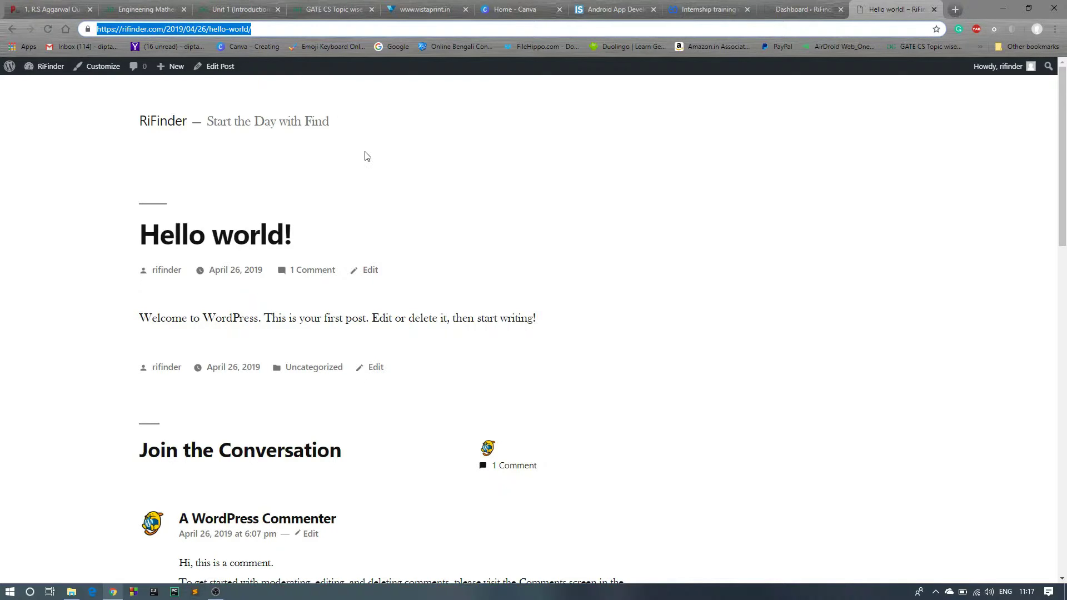
pyautogui.click(310, 124)
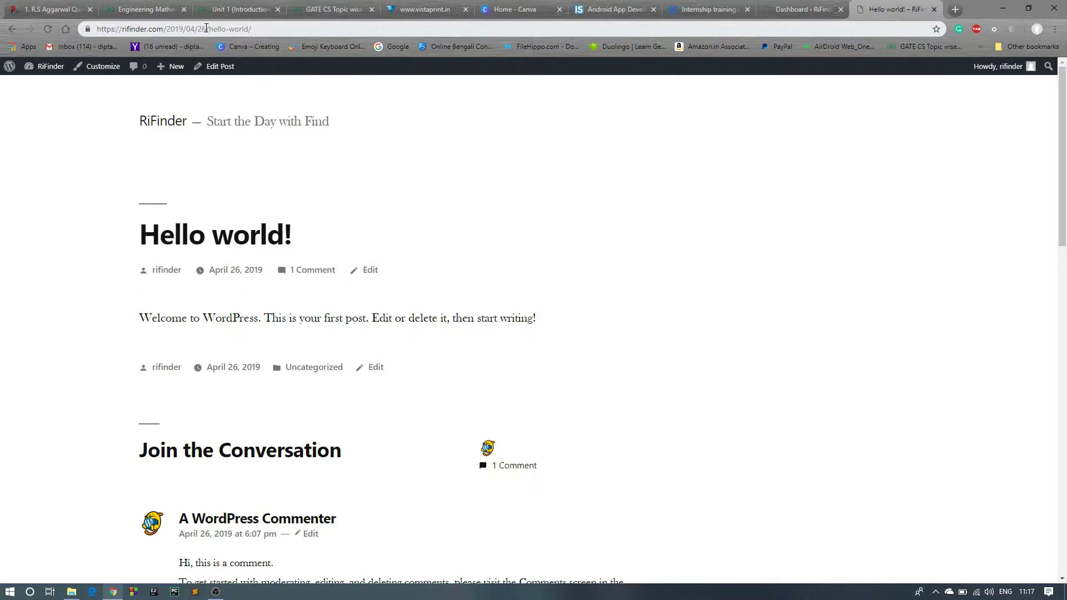
pyautogui.moveTo(206, 29); pyautogui.dragTo(171, 31)
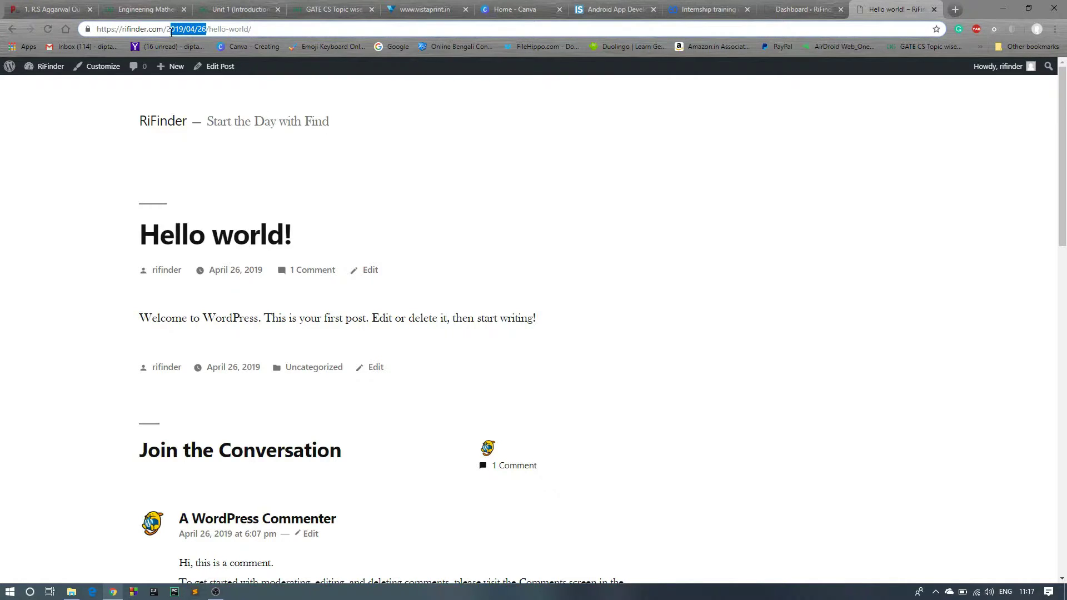
pyautogui.press('BackSpace')
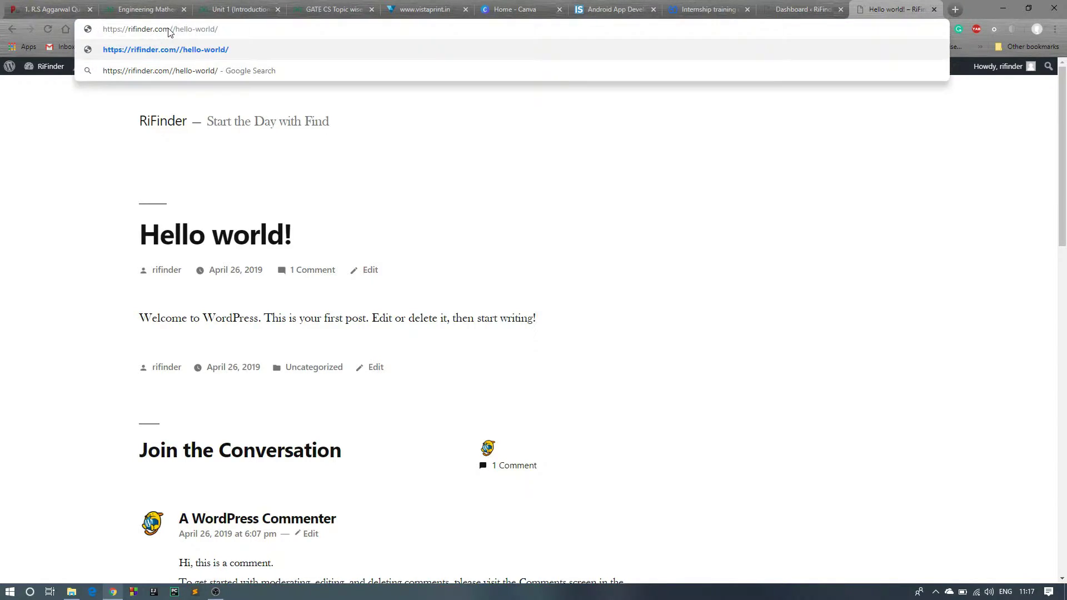
pyautogui.press('BackSpace')
pyautogui.press('Return')
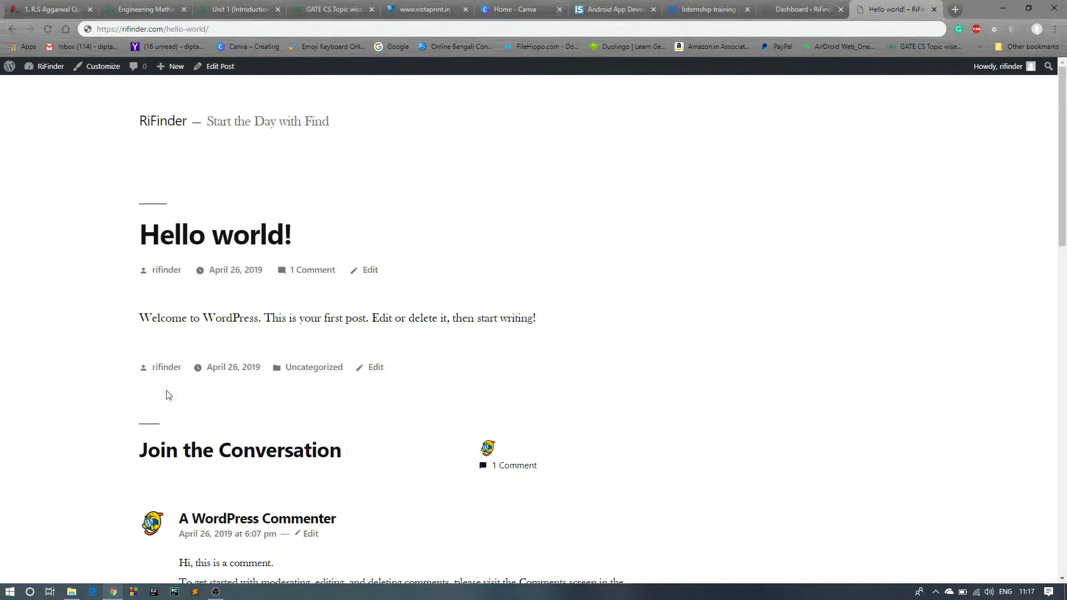
pyautogui.scroll(-5, 275, 399)
pyautogui.scroll(5, 621, 319)
# - In Settings > Permalinks, choose the Post name structure instead of Day and name, and save
pyautogui.click(792, 9)
pyautogui.moveTo(34, 313)
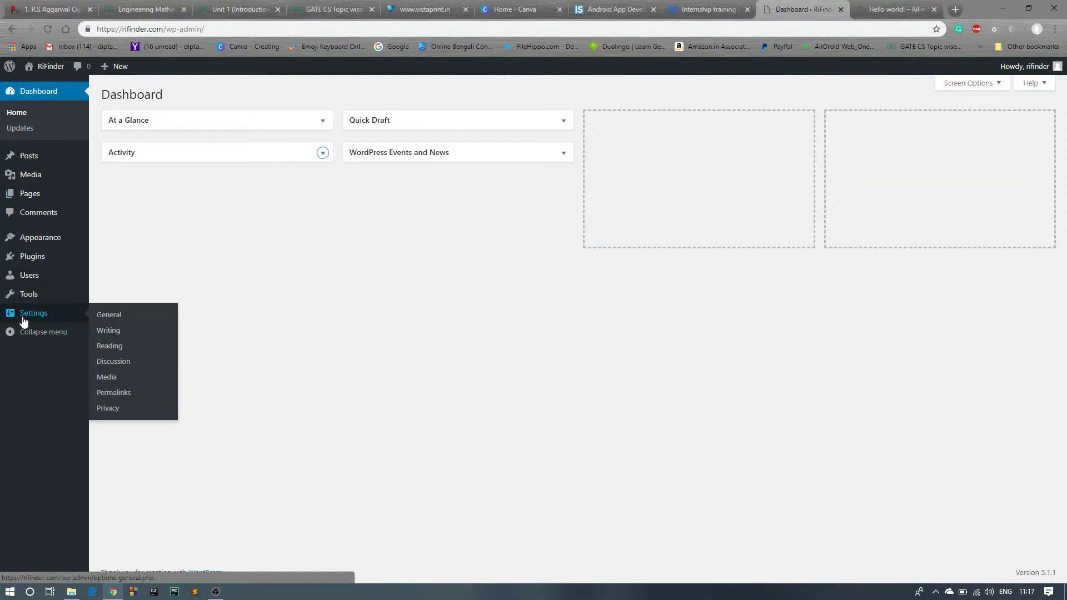
pyautogui.click(118, 391)
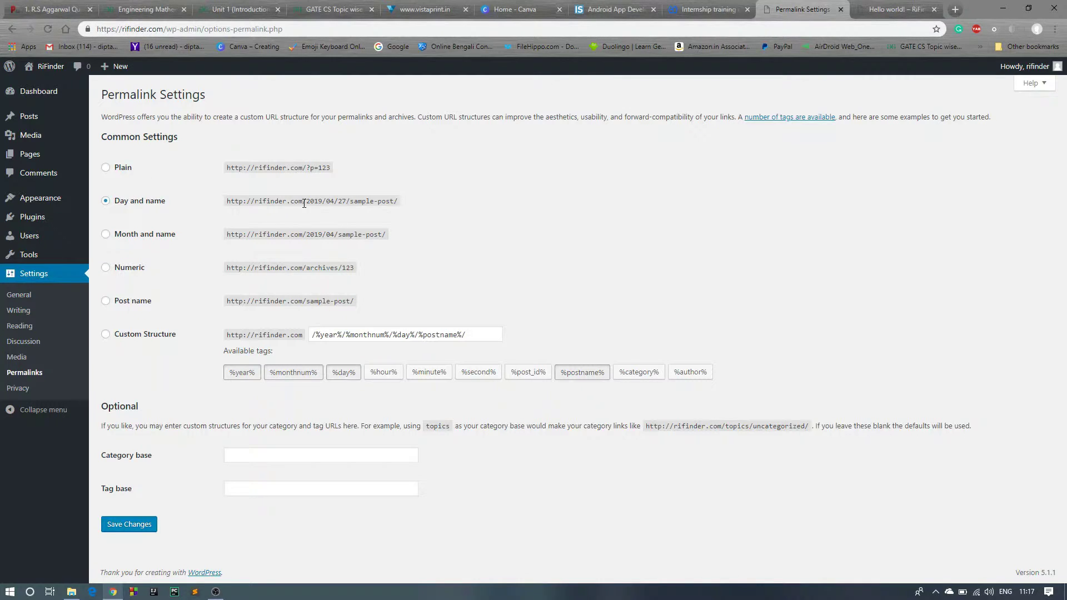
pyautogui.moveTo(304, 203); pyautogui.dragTo(409, 206)
pyautogui.click(334, 219)
pyautogui.click(121, 303)
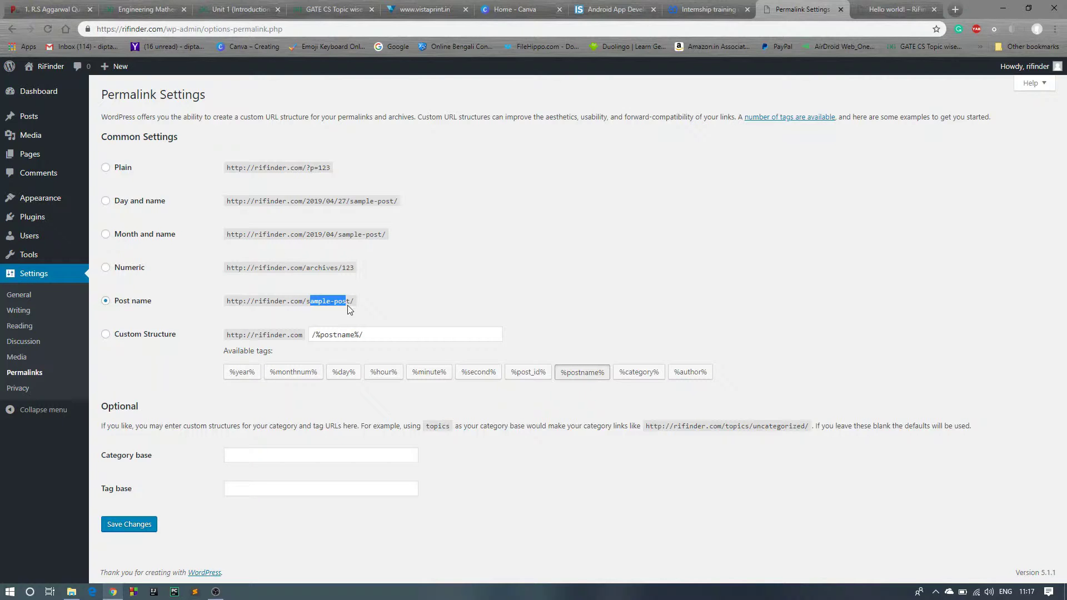
pyautogui.click(313, 357)
pyautogui.click(136, 528)
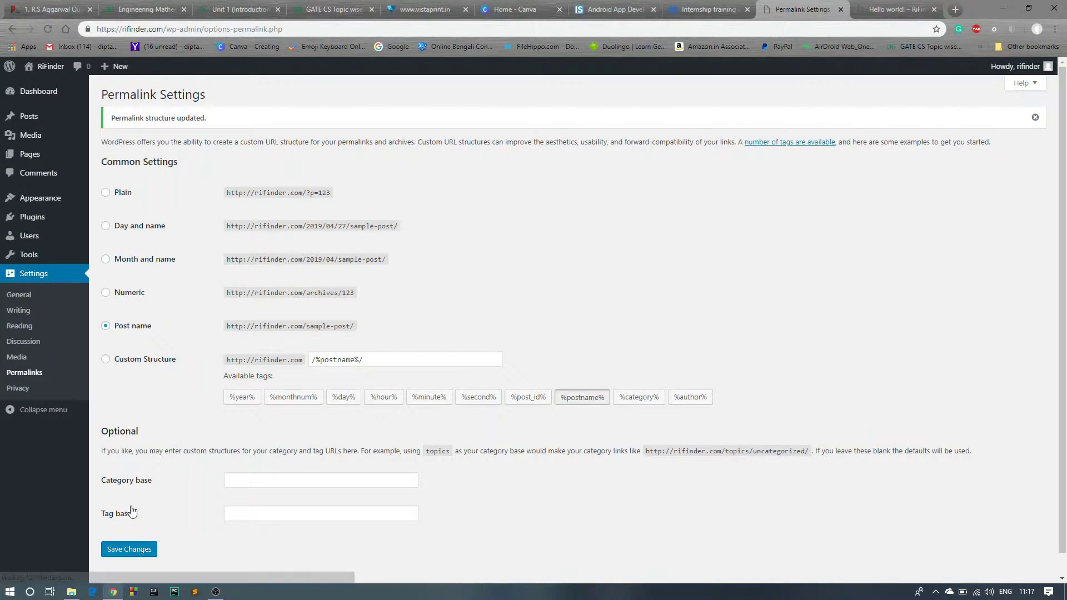
# - Reload the RiFinder homepage and open Hello world! from Recent Posts
pyautogui.hotkey('ctrl', 'Tab')
pyautogui.press('F5')
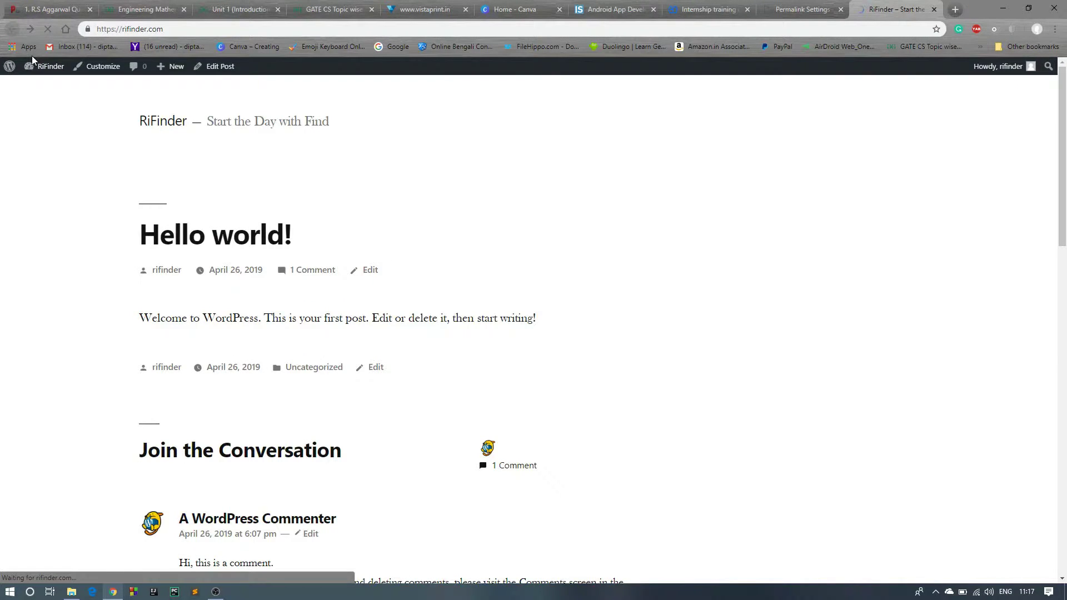
pyautogui.scroll(-3, 719, 343)
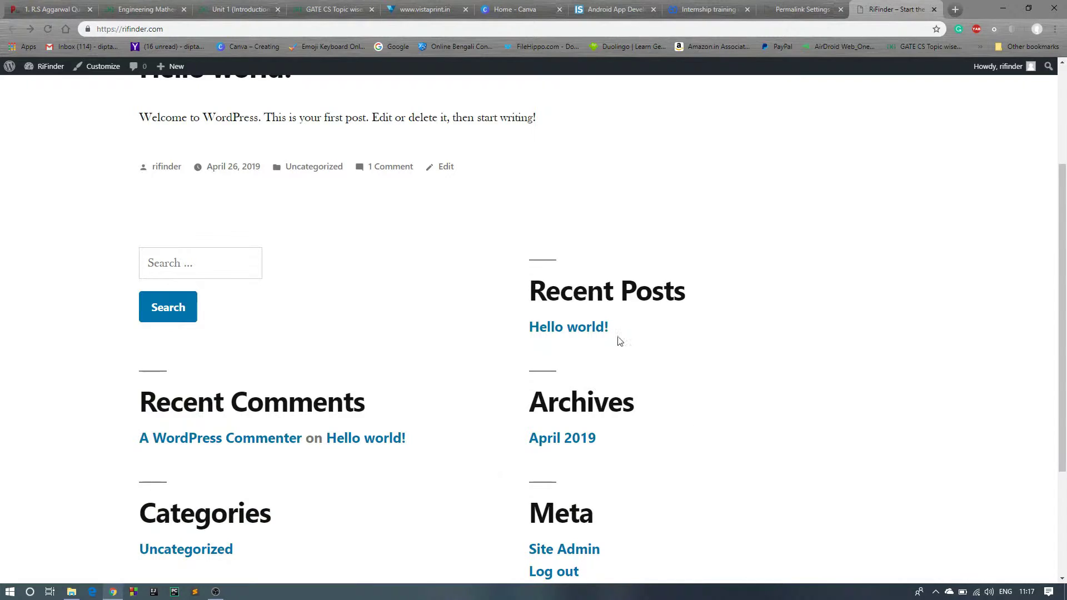
pyautogui.click(588, 333)
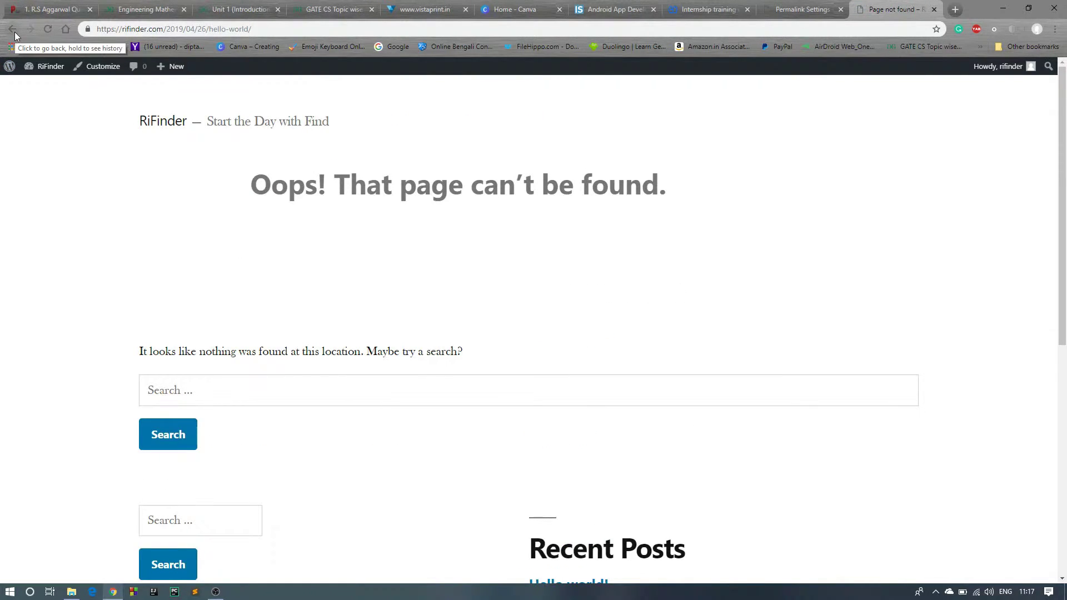
# - Clear Chrome's cached browsing data via More tools, then close the Settings tab
pyautogui.click(1055, 29)
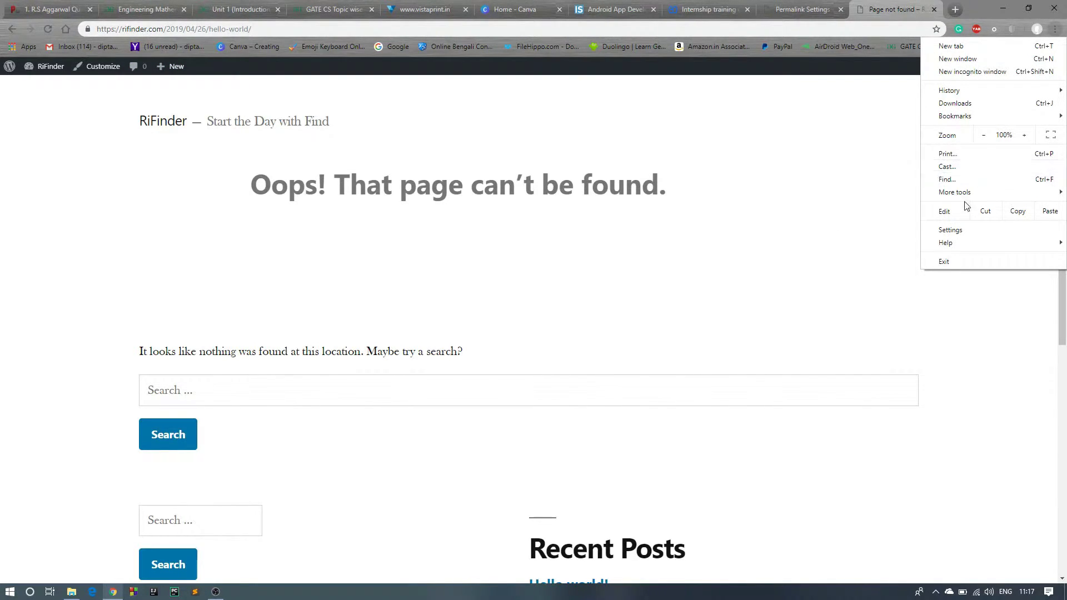
pyautogui.moveTo(967, 199)
pyautogui.click(873, 225)
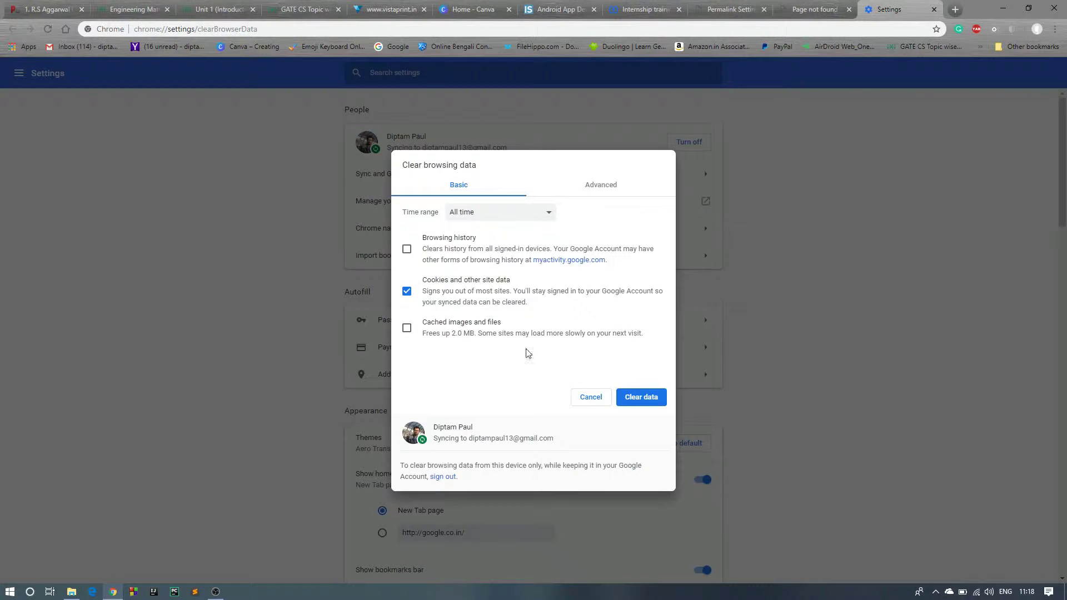
pyautogui.click(639, 396)
pyautogui.click(934, 10)
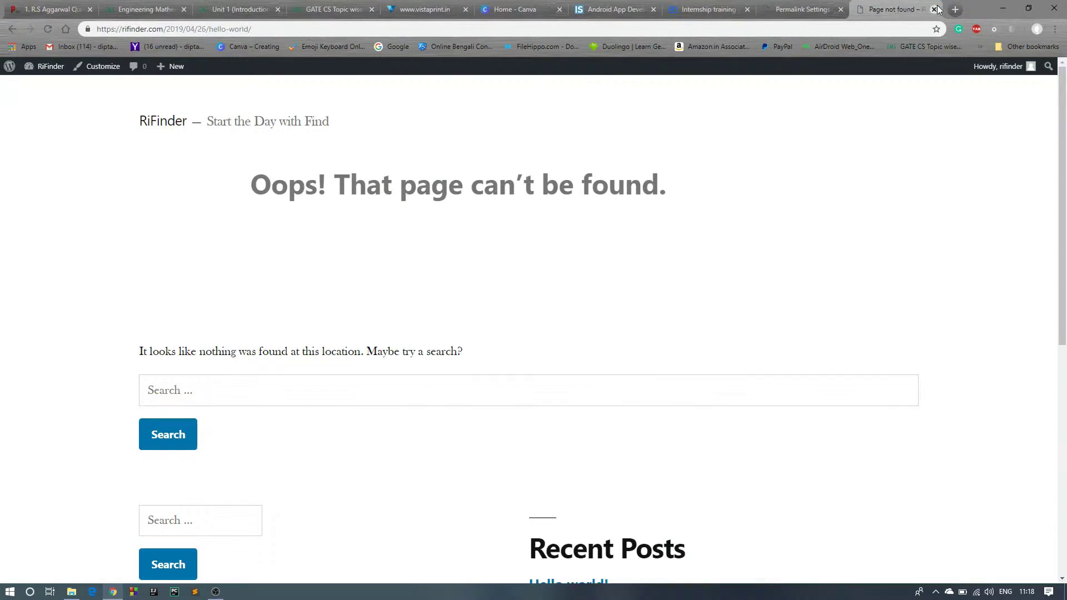
# - Reopen Hello world! from the homepage and confirm its address is rifinder.com/hello-world/
pyautogui.click(9, 33)
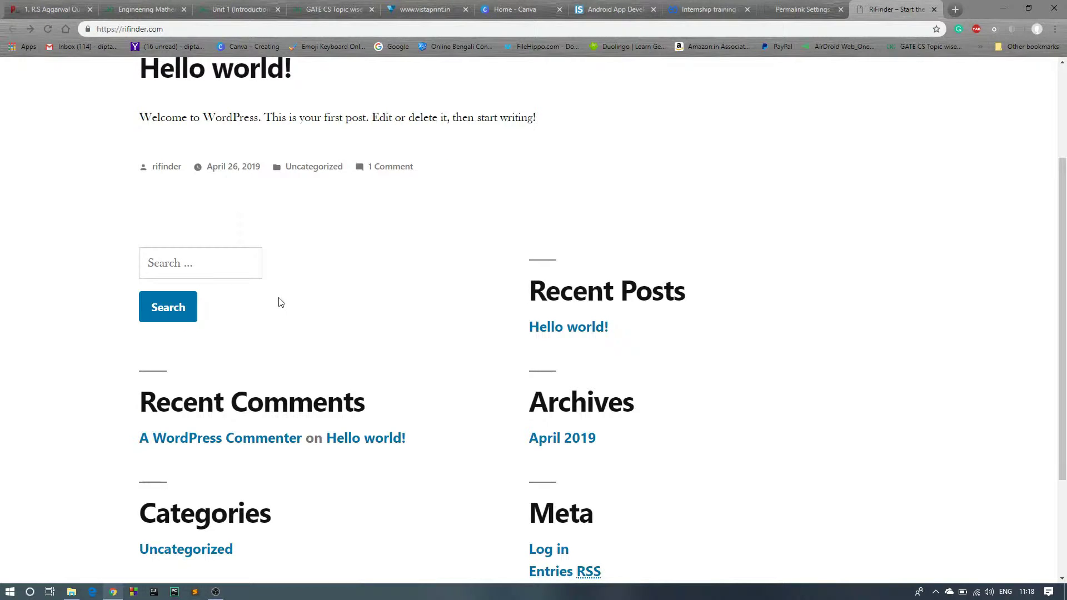
pyautogui.click(585, 328)
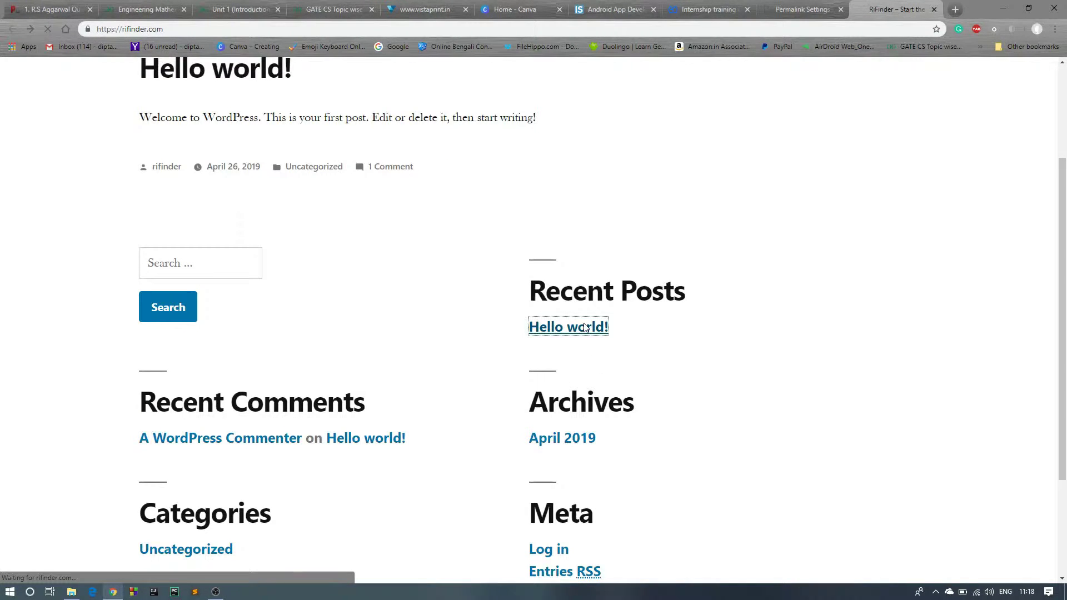
pyautogui.click(170, 34)
pyautogui.click(169, 32)
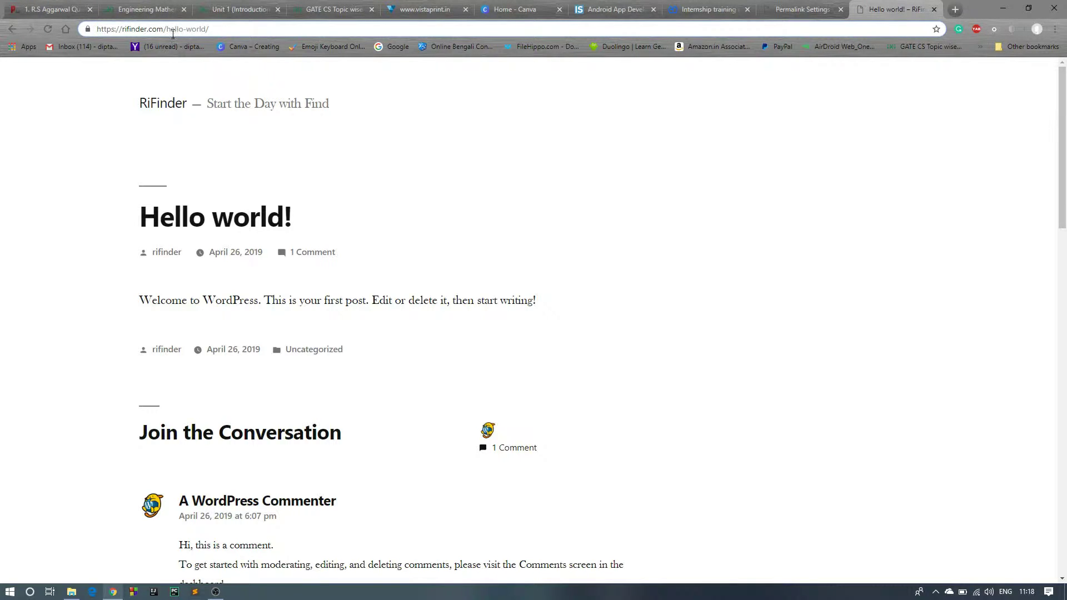
pyautogui.moveTo(139, 218); pyautogui.dragTo(393, 221)
pyautogui.click(366, 206)
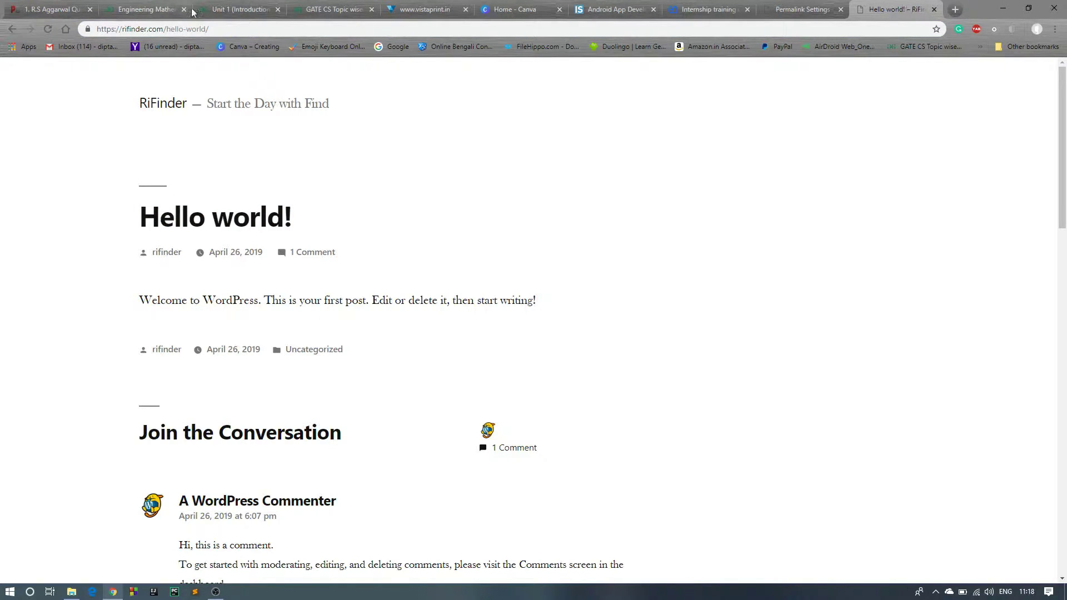
pyautogui.click(13, 30)
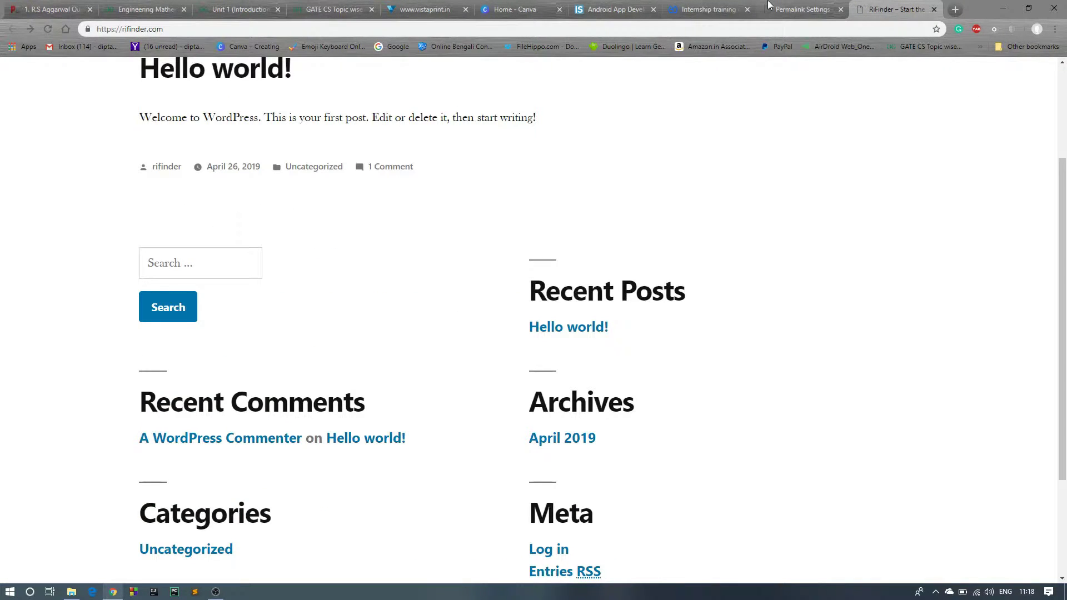
# - Go to the Plugins page and log in to the dashboard
pyautogui.click(816, 8)
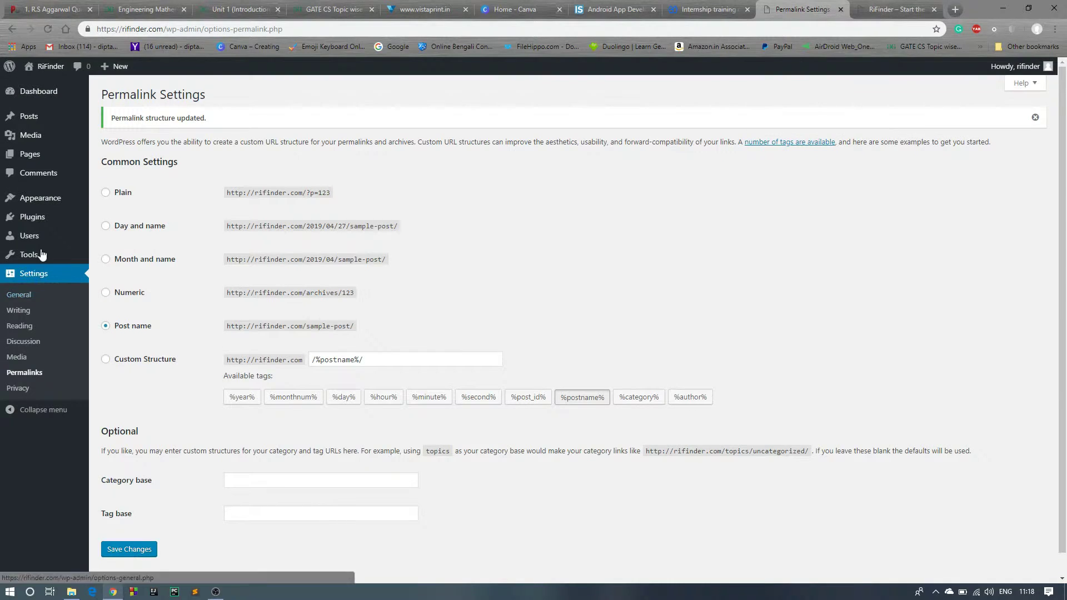
pyautogui.click(48, 222)
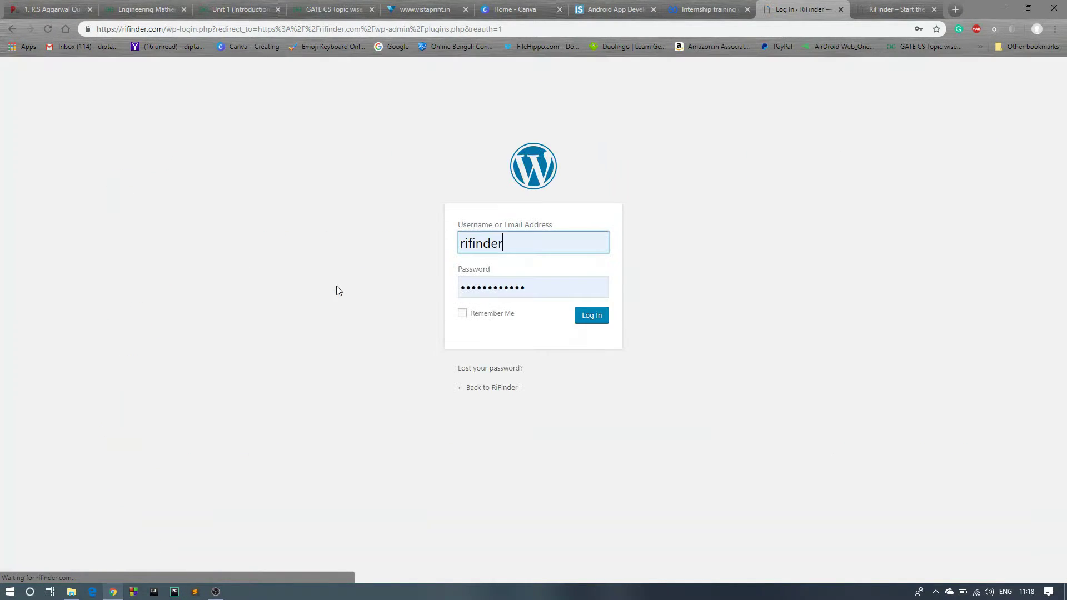
pyautogui.click(593, 315)
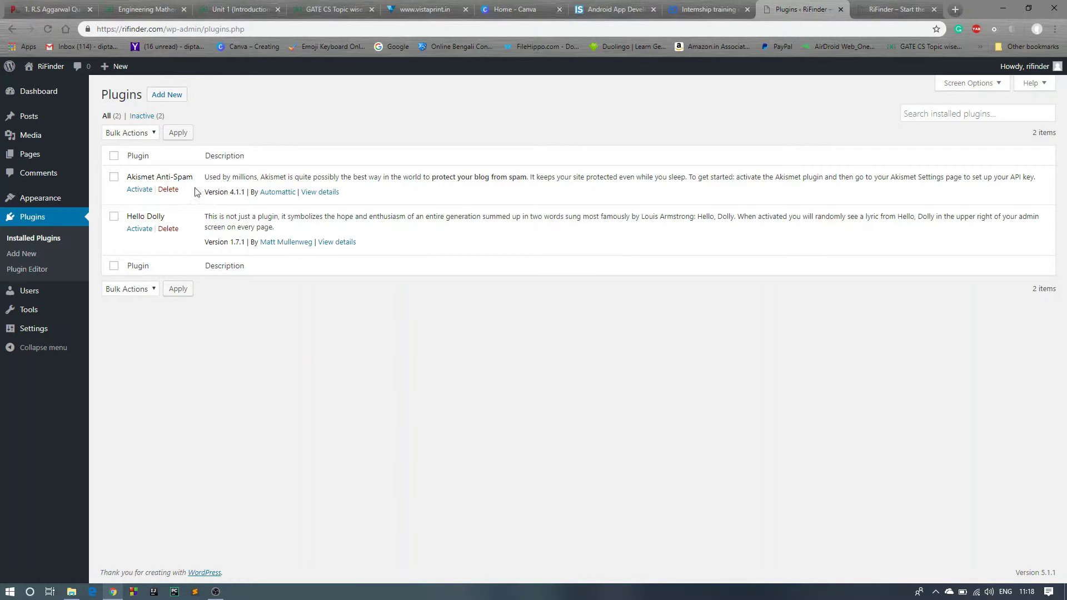
# - Tick Akismet Anti-Spam and Hello Dolly, bulk-delete them, and confirm
pyautogui.click(113, 177)
pyautogui.click(125, 134)
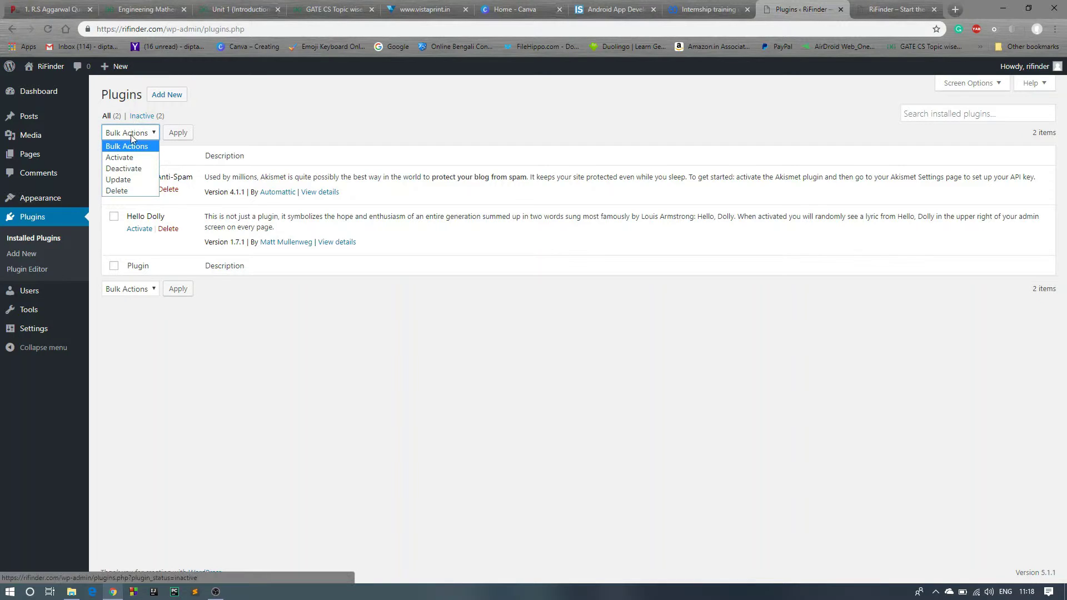
pyautogui.click(307, 133)
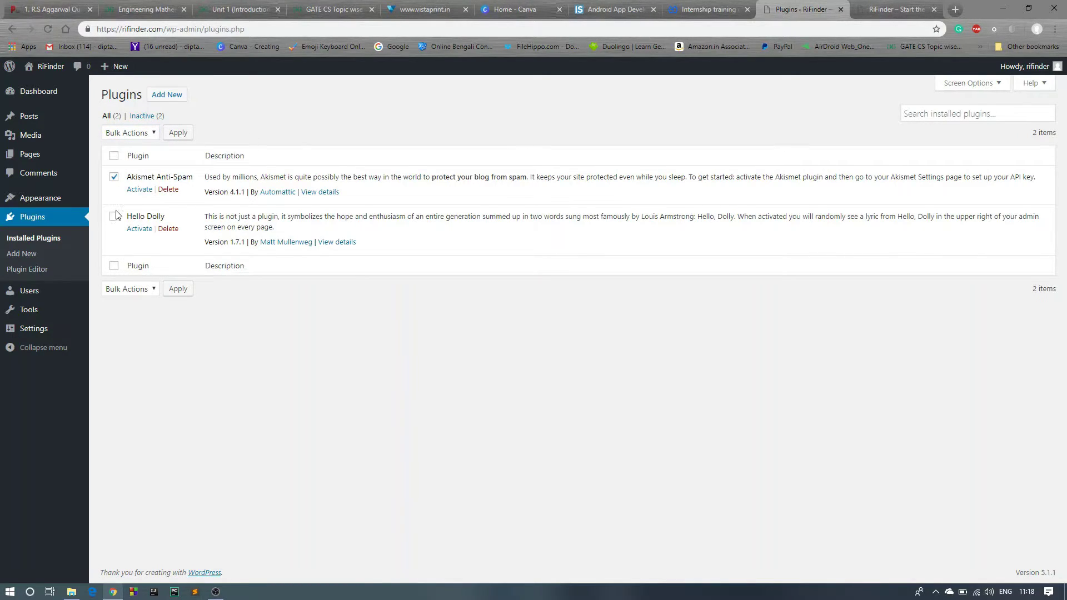
pyautogui.click(114, 216)
pyautogui.click(146, 134)
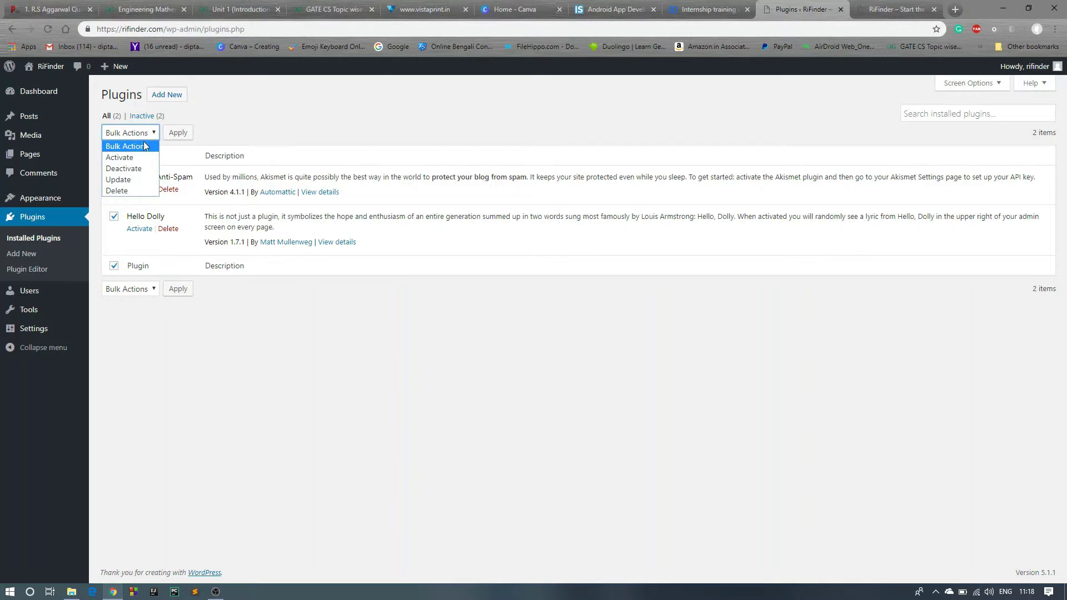
pyautogui.click(118, 192)
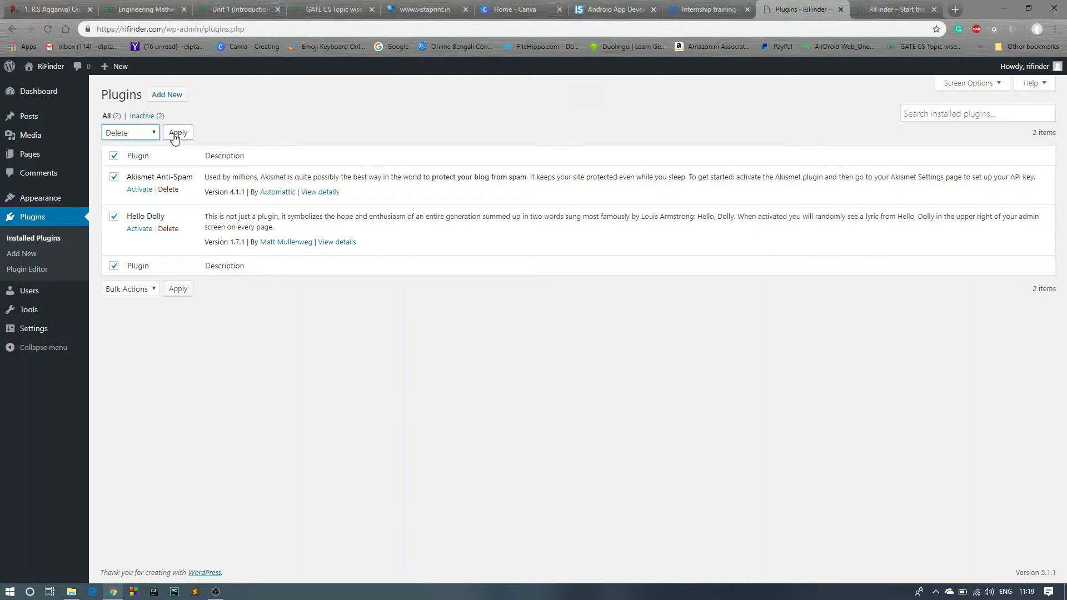
pyautogui.click(178, 133)
pyautogui.click(598, 103)
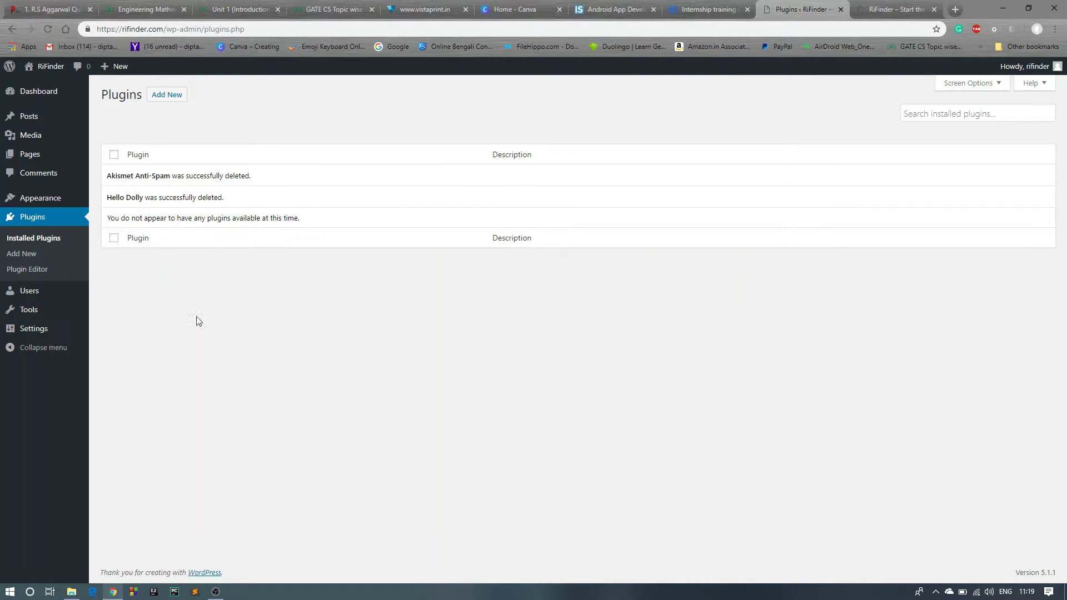
# - Trash the Hello world! post with Bulk Actions > Move to Trash, then show the Pages list
pyautogui.click(39, 123)
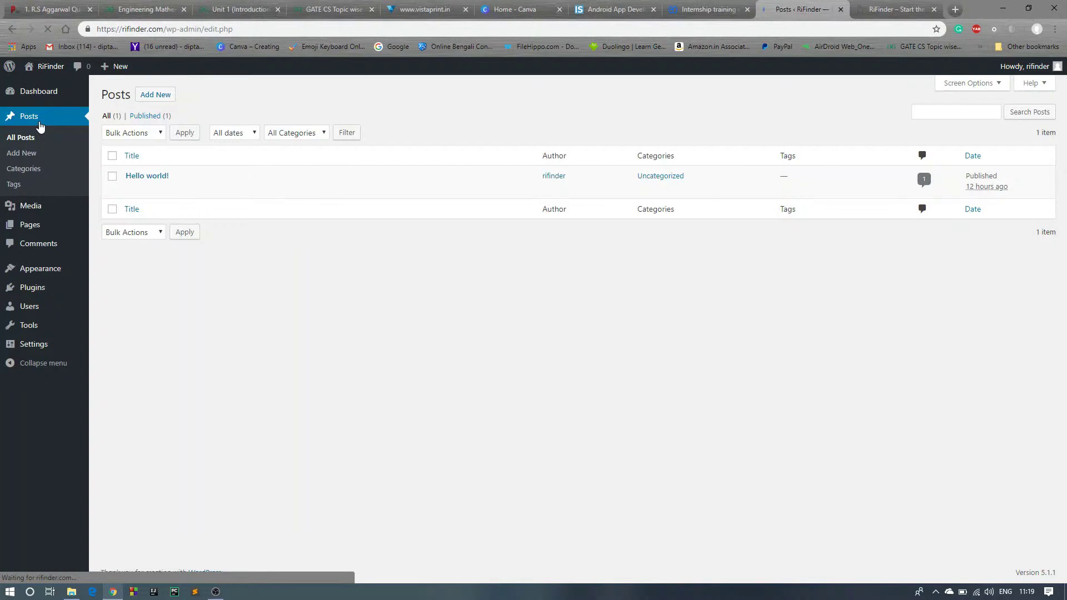
pyautogui.click(113, 157)
pyautogui.click(151, 135)
pyautogui.click(139, 168)
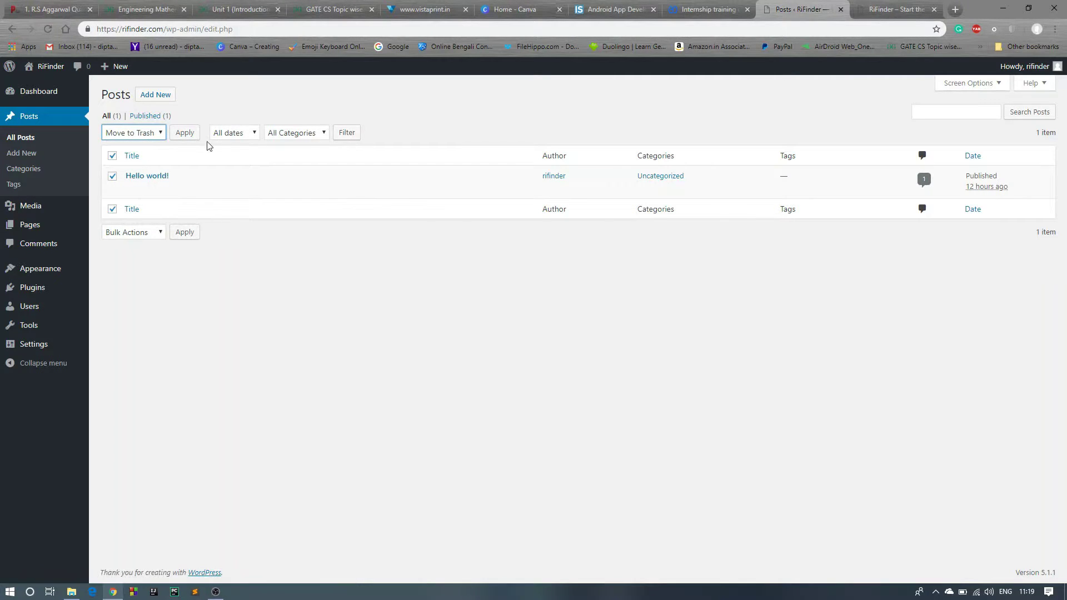
pyautogui.click(184, 134)
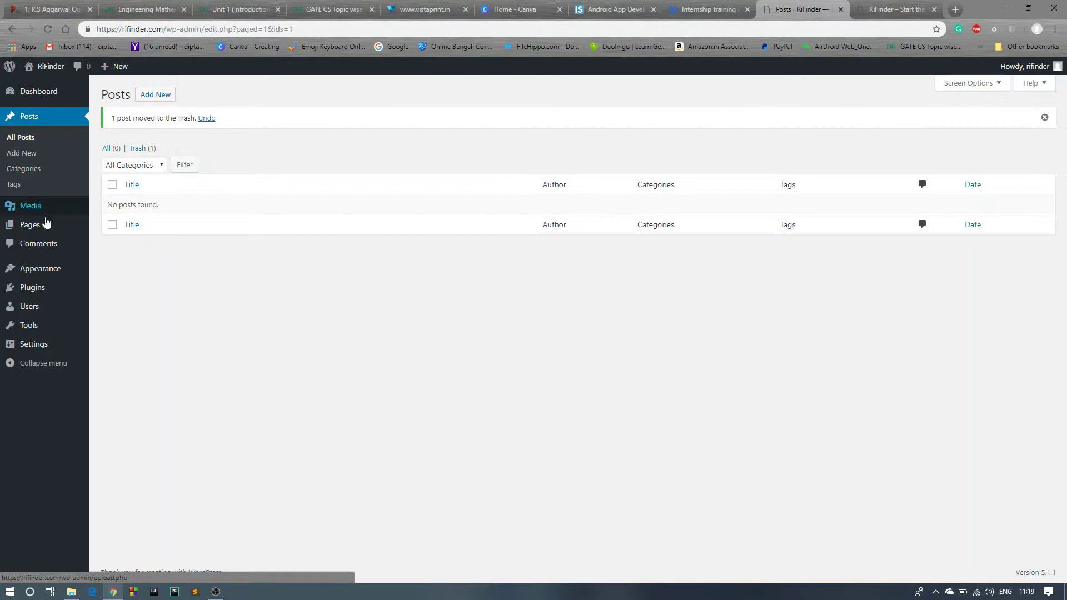
pyautogui.click(38, 233)
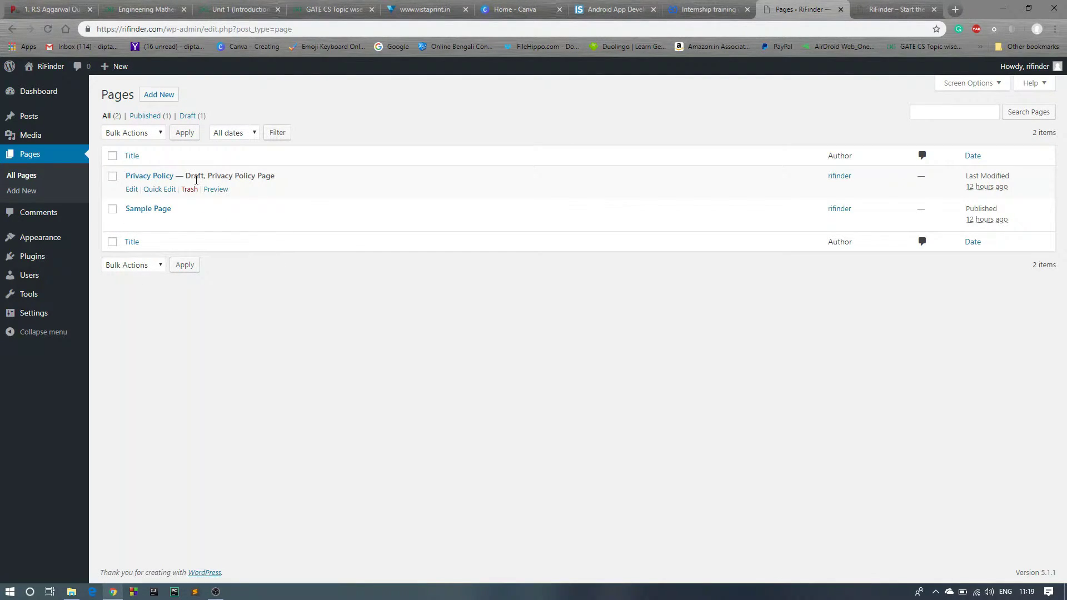
# - Start a blank new page, then scroll the live RiFinder homepage still listing Hello world!
pyautogui.click(155, 96)
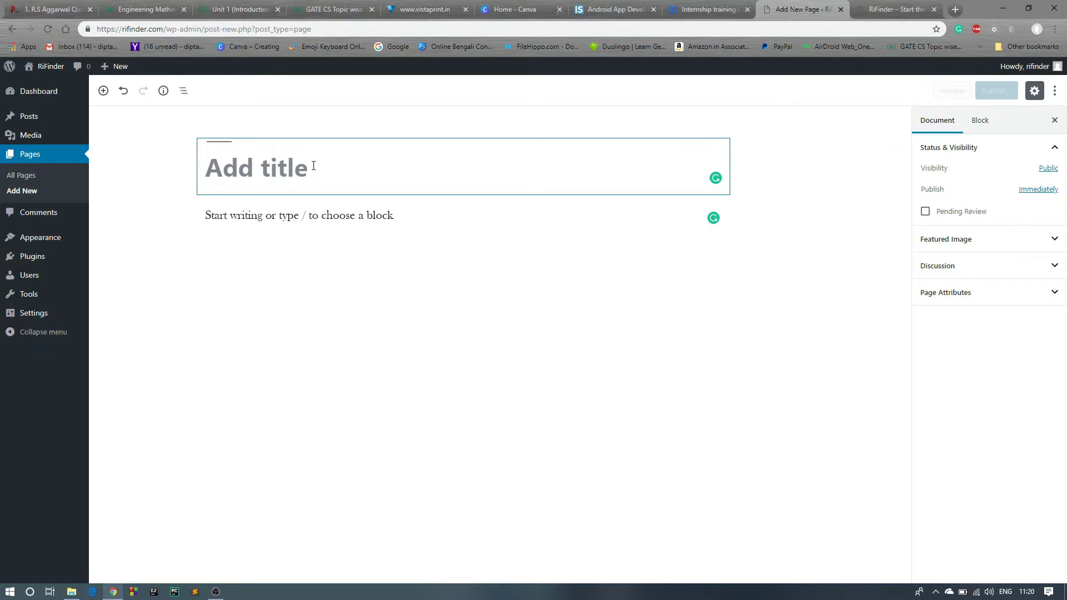
pyautogui.click(896, 9)
pyautogui.scroll(-3, 850, 392)
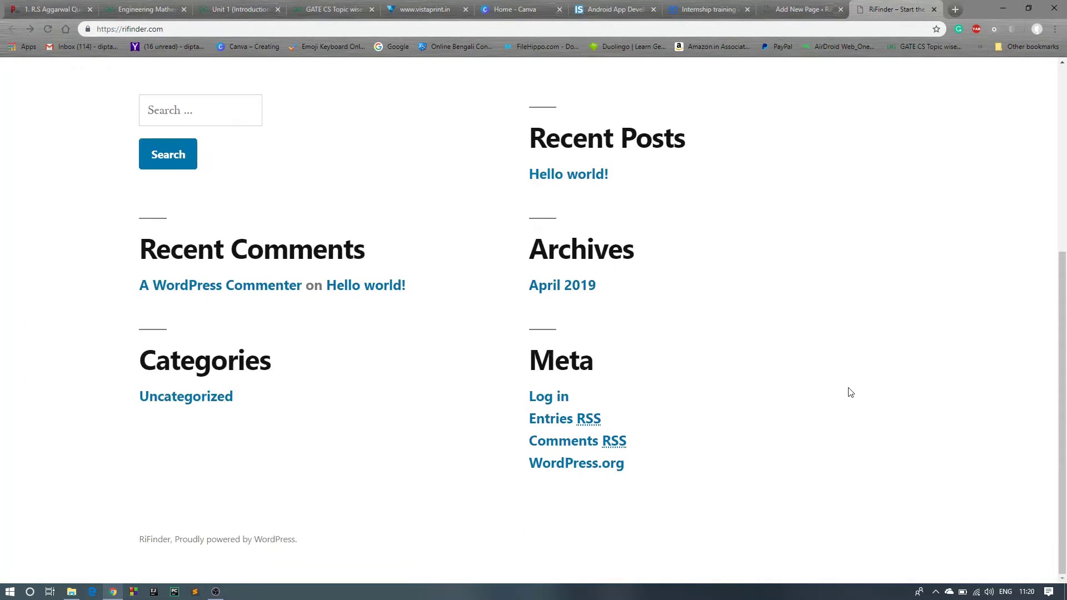
pyautogui.scroll(5, 830, 470)
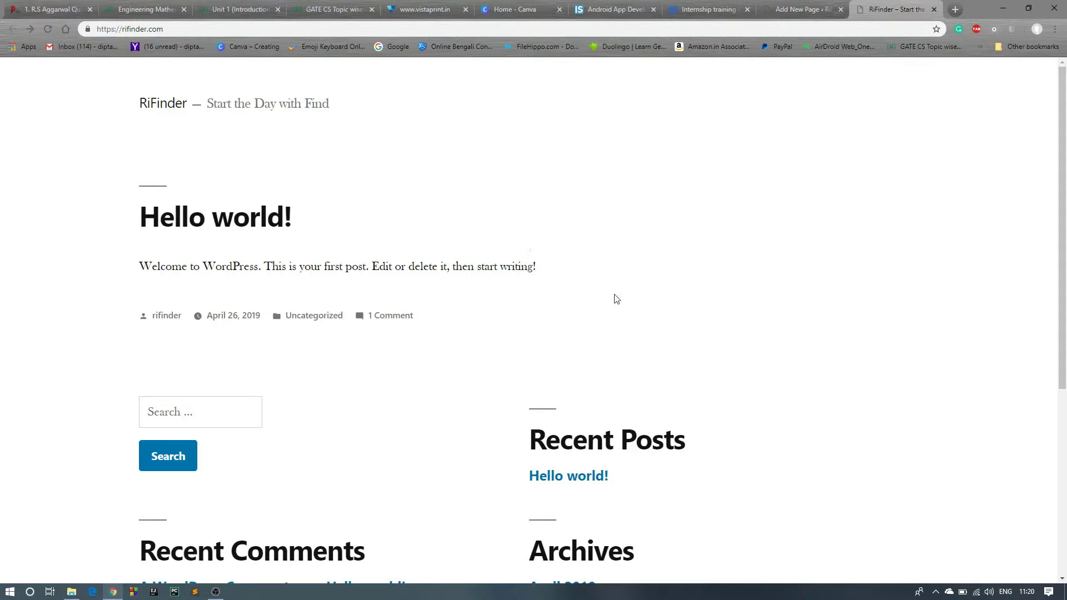
pyautogui.scroll(-5, 466, 322)
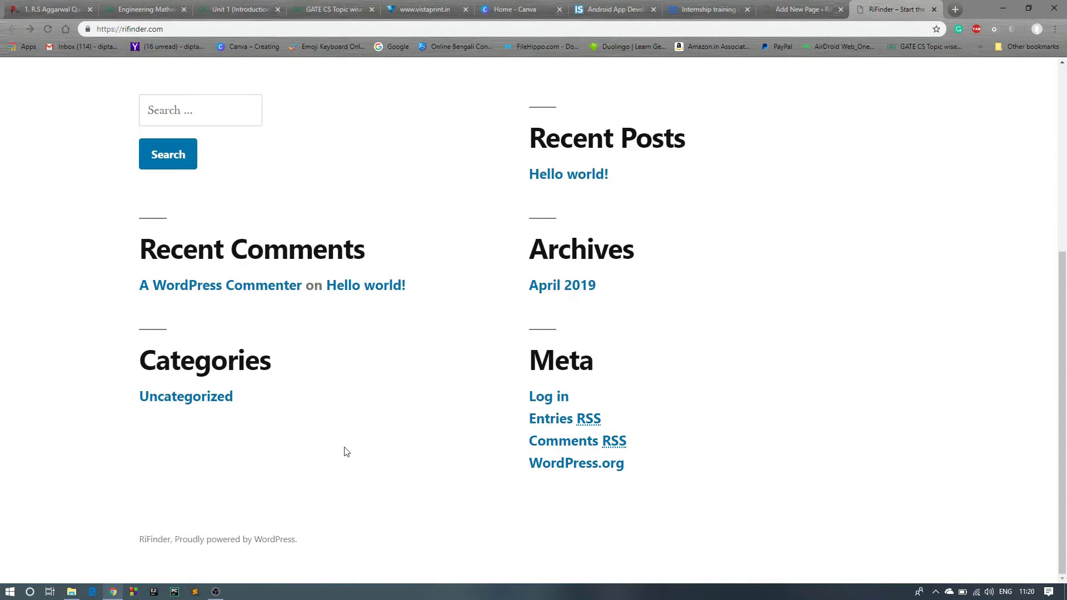
# - Title the new page 'AboutUs' and publish it
pyautogui.scroll(4, 346, 451)
pyautogui.click(795, 10)
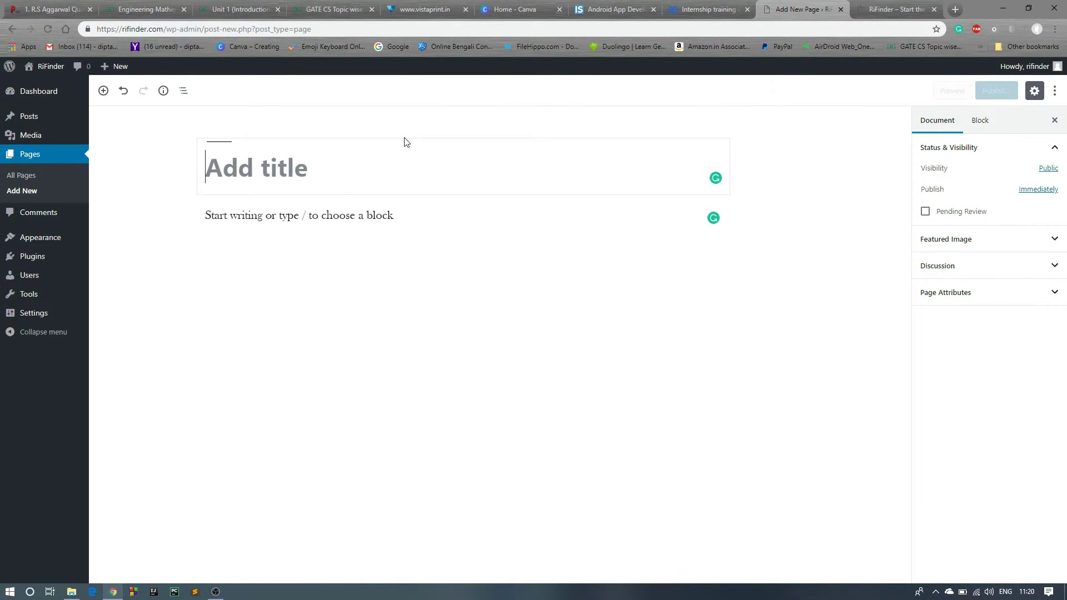
pyautogui.write('AboutUS')
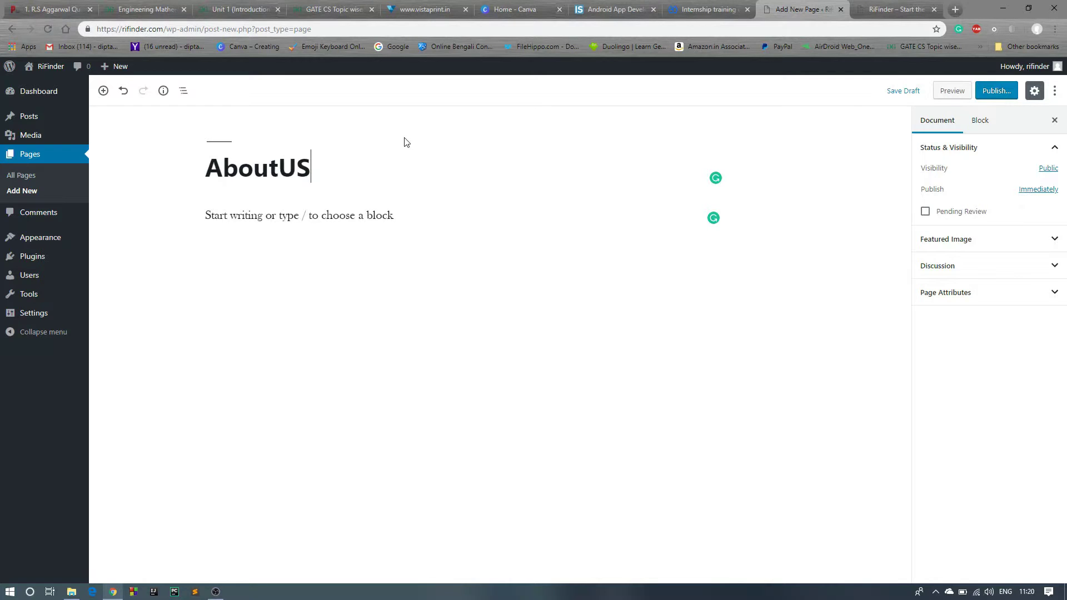
pyautogui.press('BackSpace')
pyautogui.write('s')
pyautogui.click(1004, 89)
pyautogui.click(1001, 91)
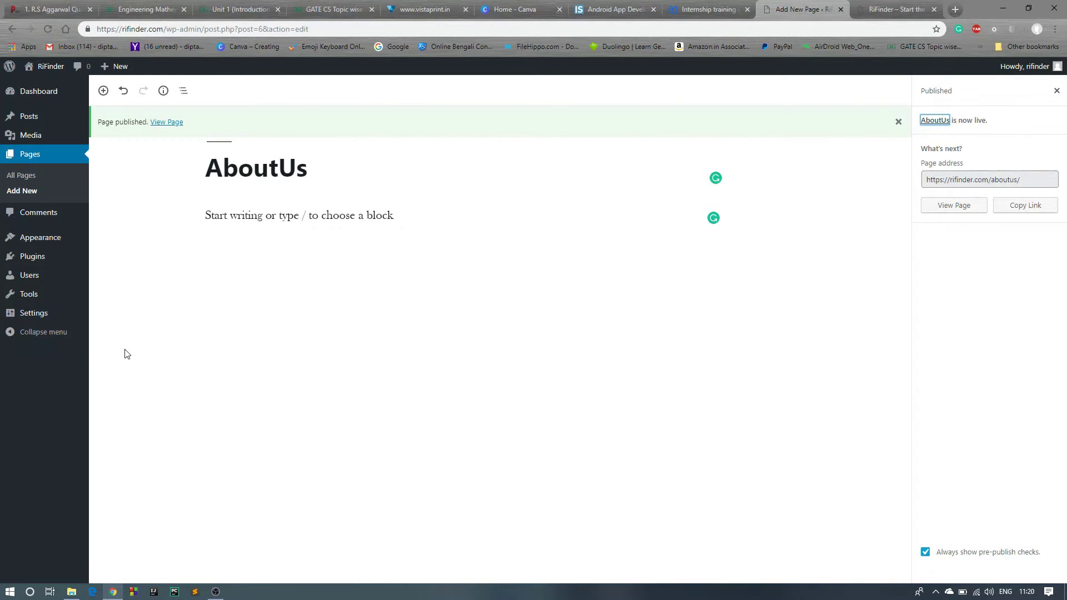
# - View the published AboutUs page at rifinder.com/aboutus/ and scroll through it
pyautogui.click(968, 212)
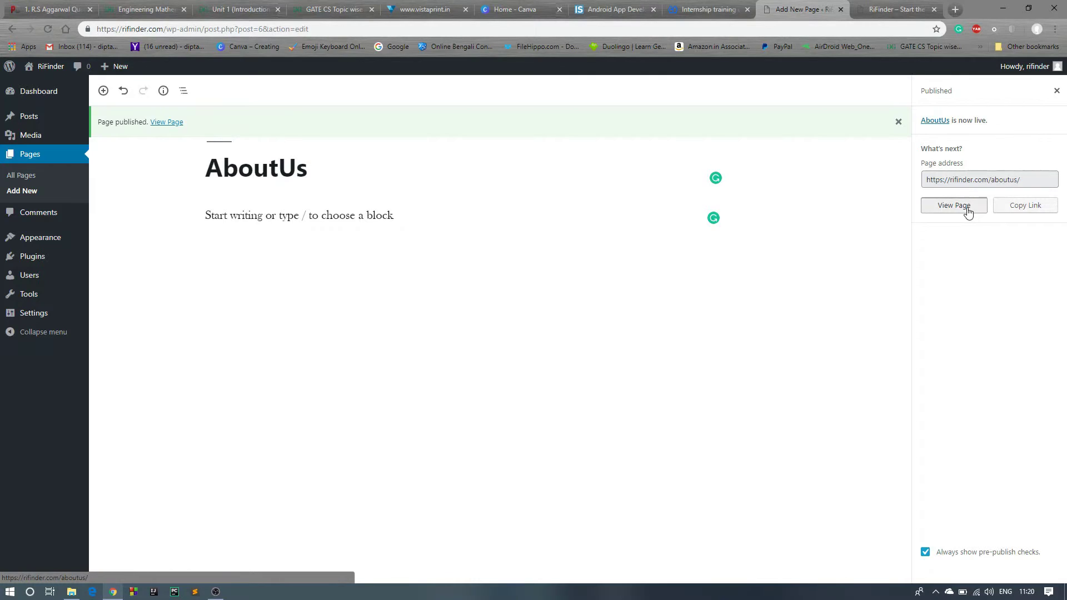
pyautogui.rightClick(948, 208)
pyautogui.scroll(-2, 277, 300)
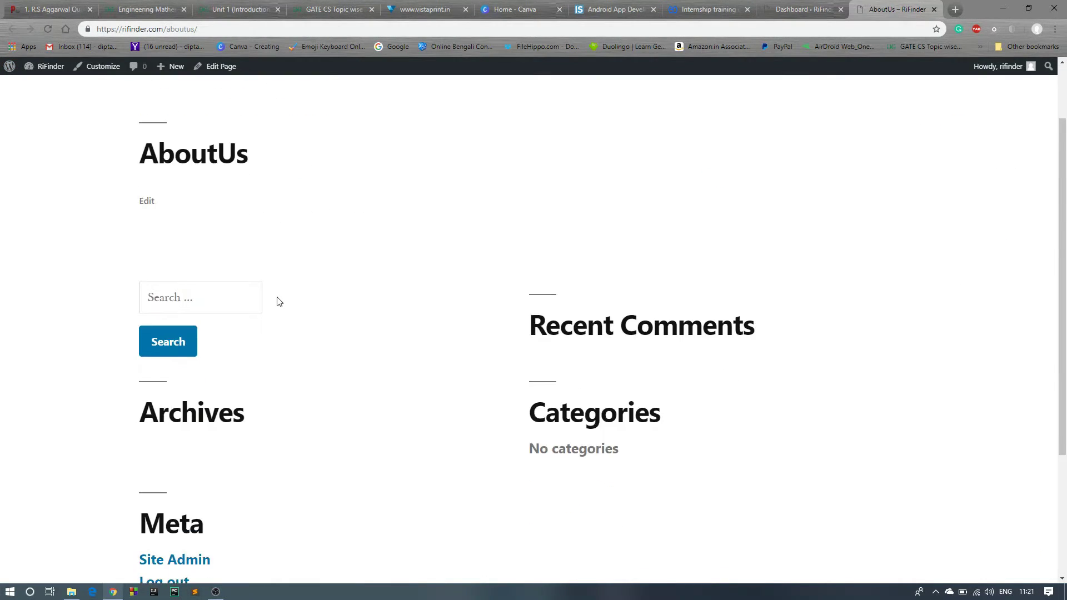
pyautogui.scroll(-3, 278, 300)
pyautogui.scroll(5, 279, 300)
pyautogui.scroll(-5, 249, 288)
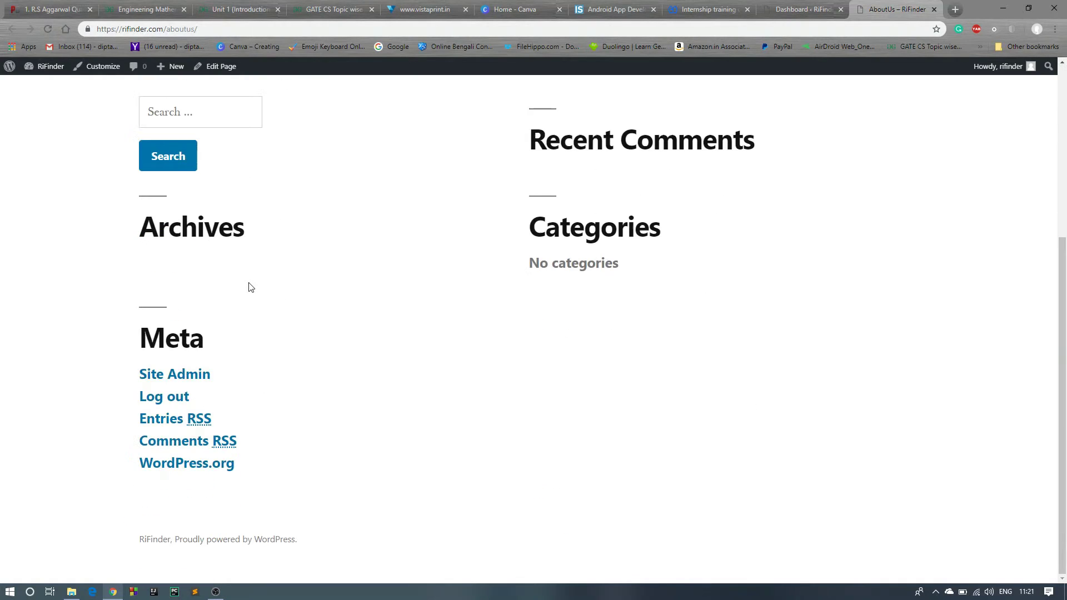
pyautogui.scroll(1, 728, 250)
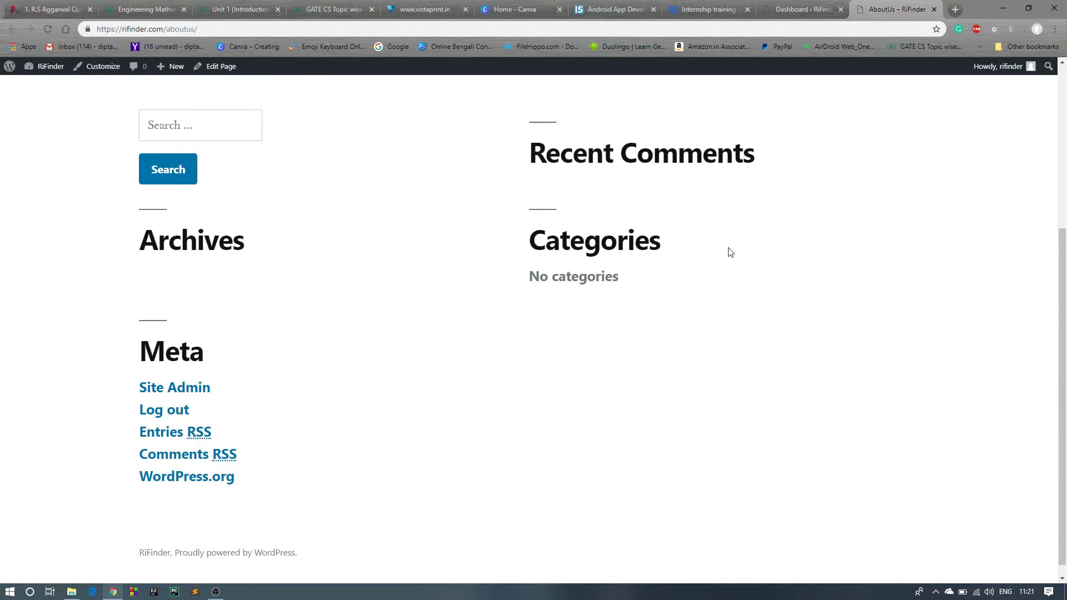
# - Close the live page tab and go to Users > Your Profile
pyautogui.click(934, 10)
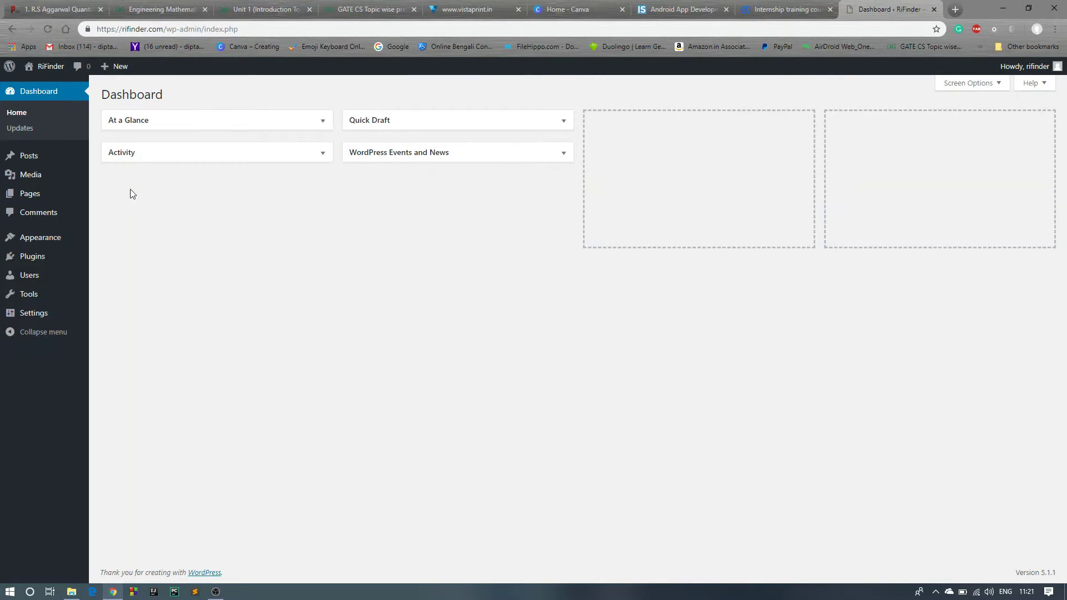
pyautogui.moveTo(32, 196)
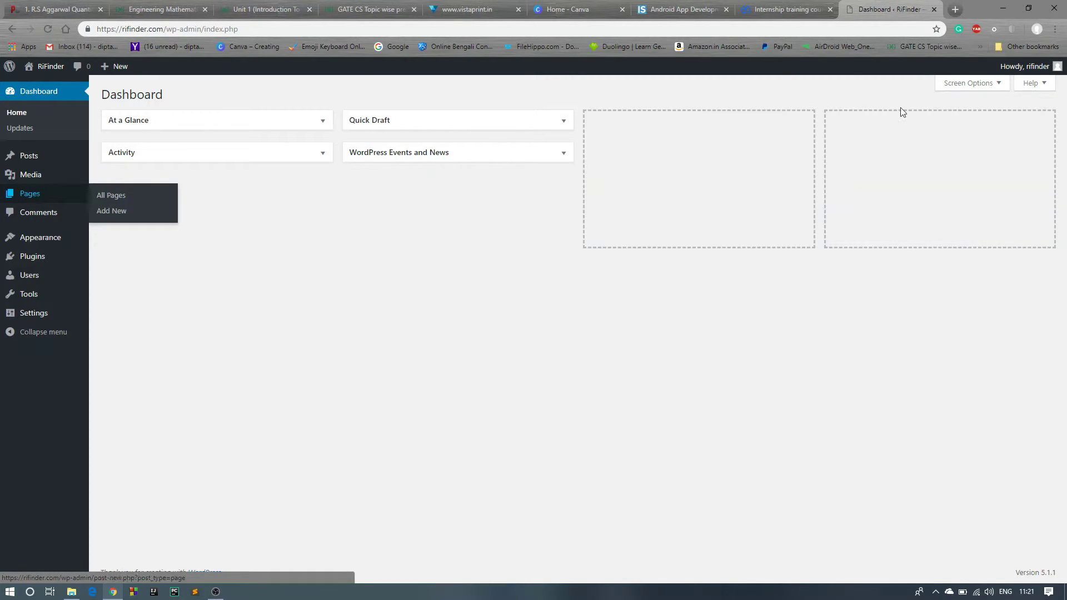
pyautogui.click(1049, 67)
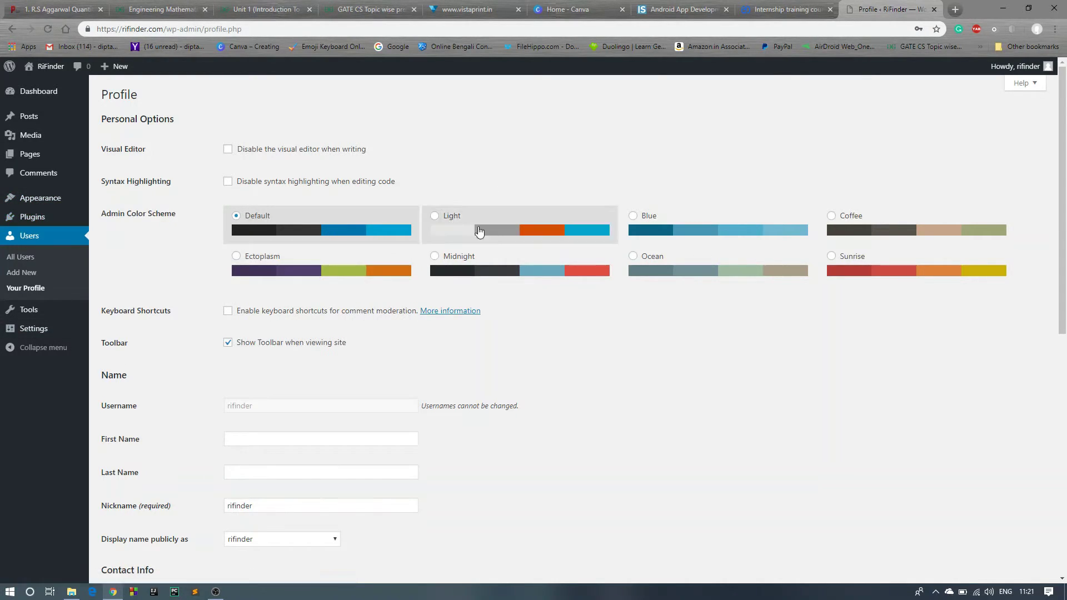
# - Preview the Blue, Sunrise and Midnight admin colour schemes, then return to Default
pyautogui.click(665, 233)
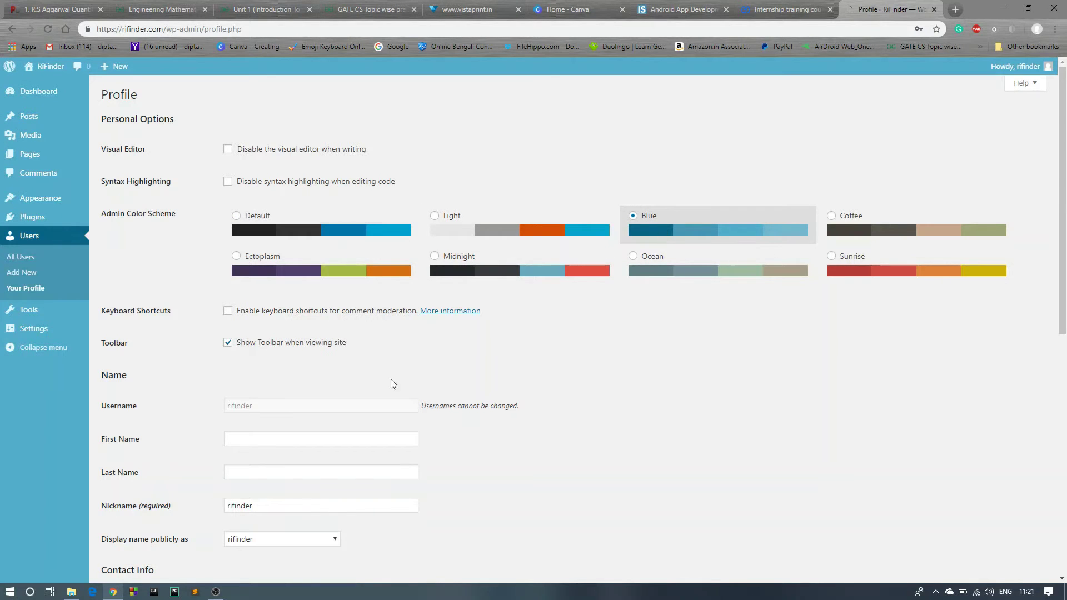
pyautogui.click(906, 271)
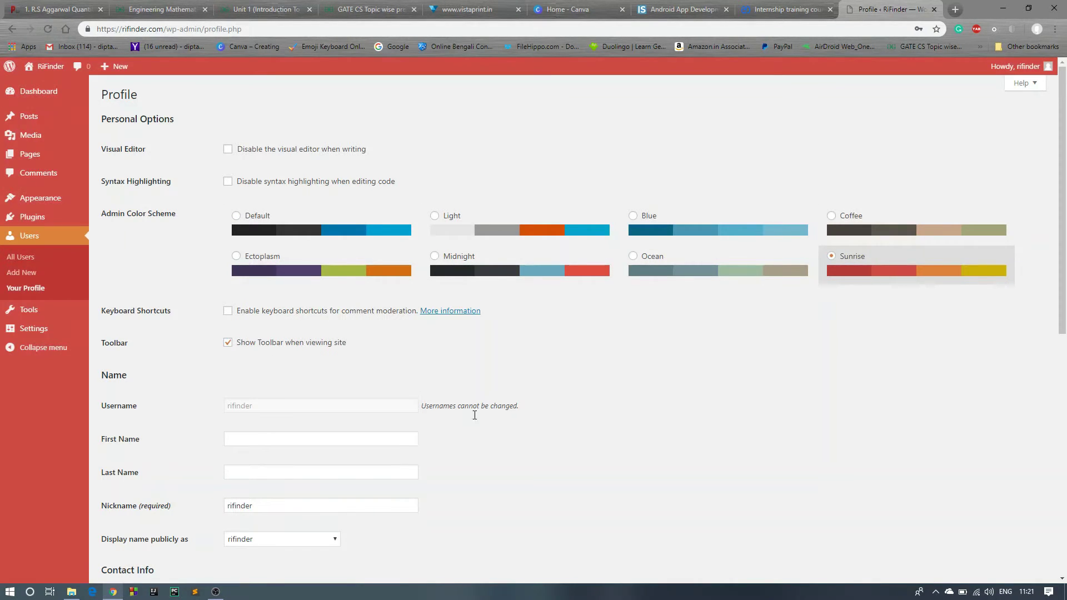
pyautogui.click(483, 275)
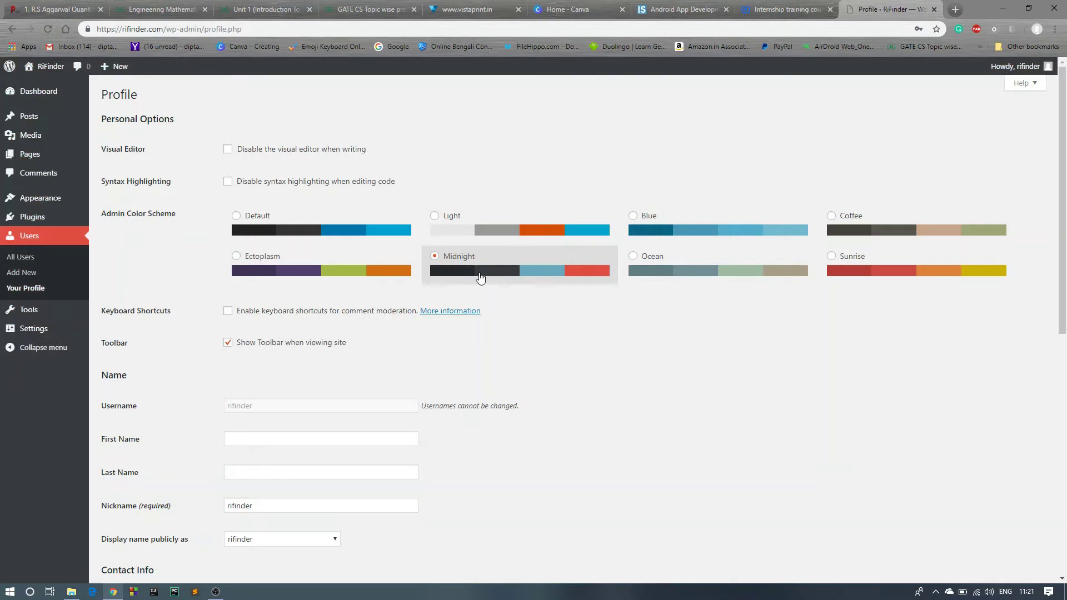
pyautogui.click(297, 245)
# - Enter the user's first name and last name in the profile Name fields
pyautogui.scroll(-3, 428, 336)
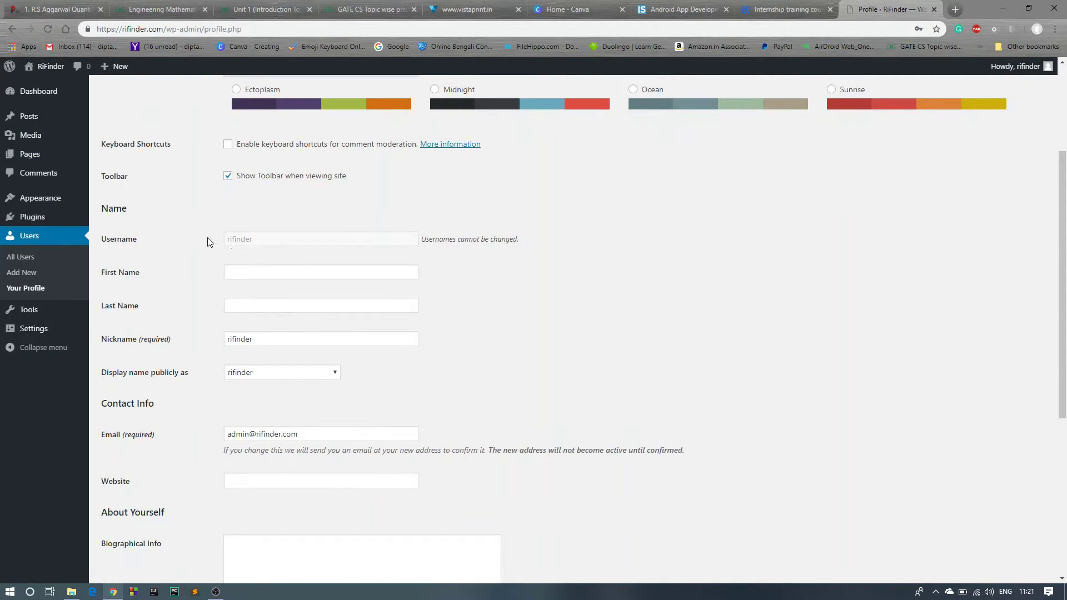
pyautogui.click(255, 273)
pyautogui.write('Diptam')
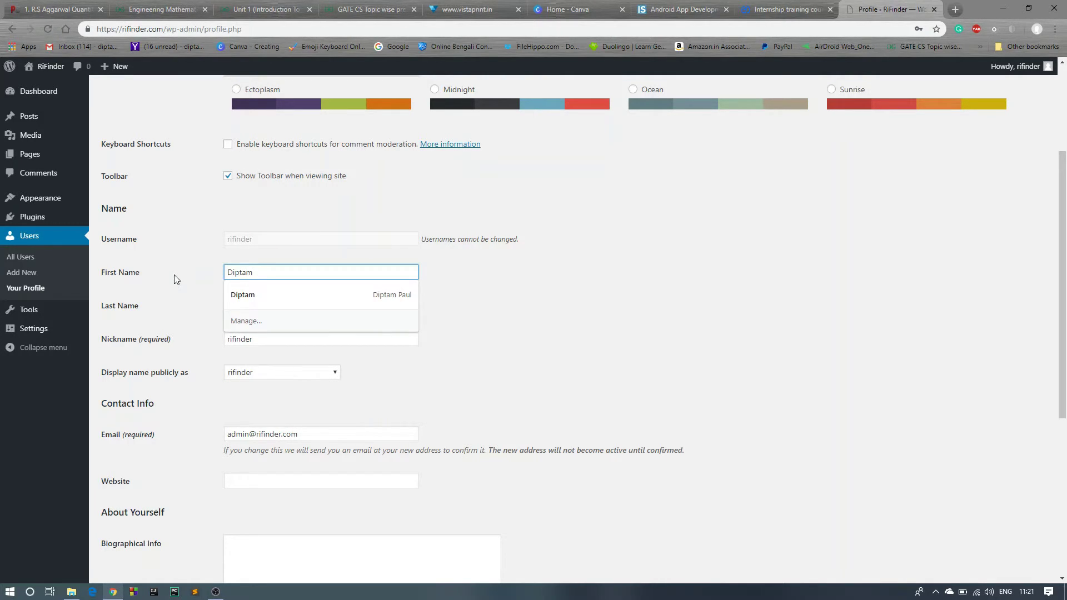
pyautogui.click(175, 275)
pyautogui.click(272, 307)
pyautogui.write('Paul')
pyautogui.click(179, 287)
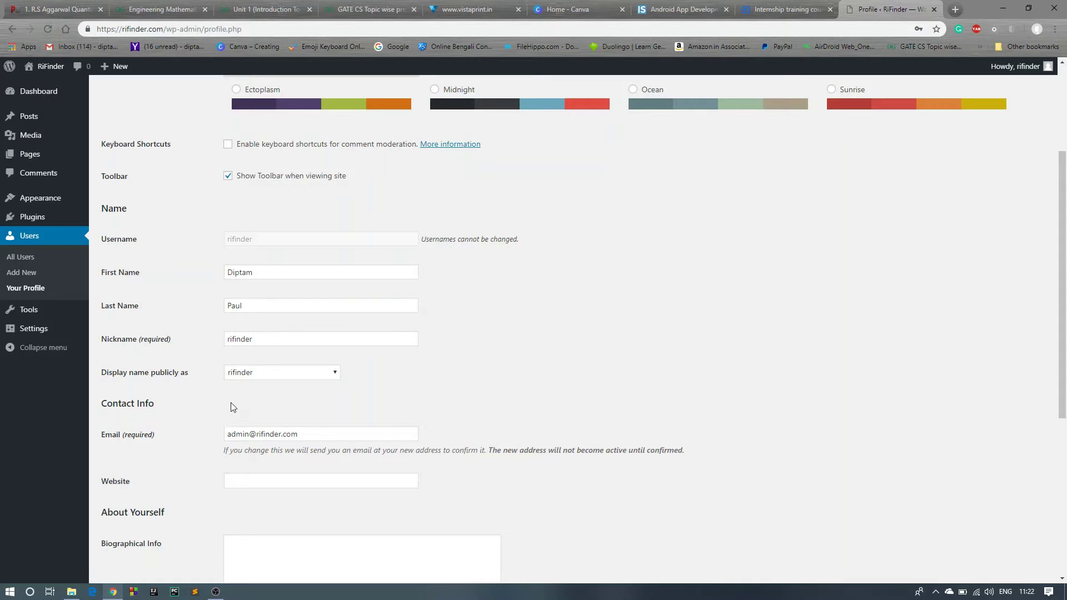
# - Scroll through the contact info, leaving the e-mail field unchanged
pyautogui.scroll(-3, 188, 448)
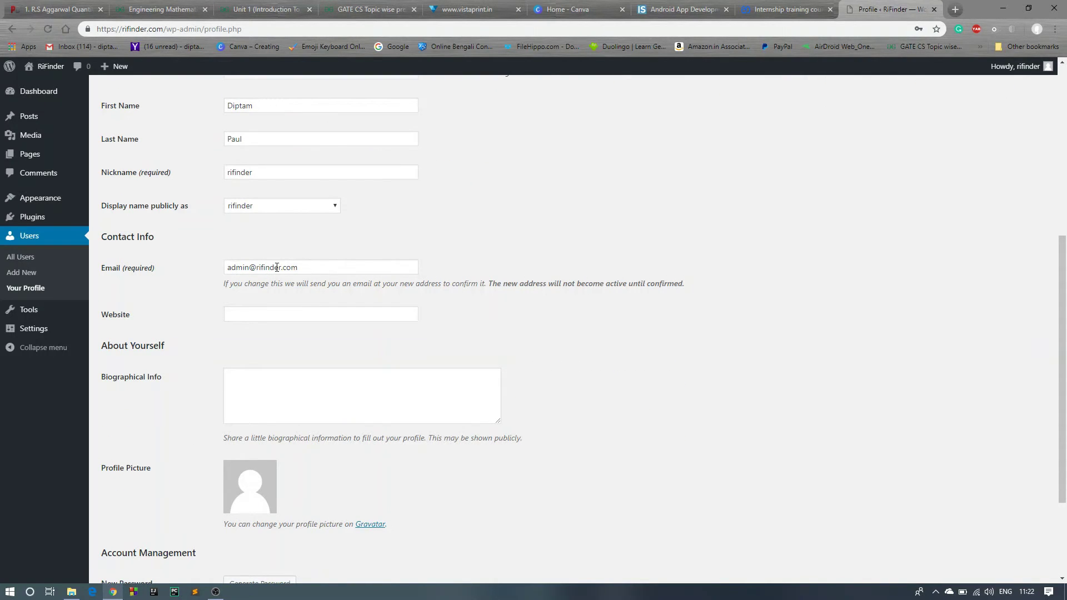
pyautogui.click(299, 270)
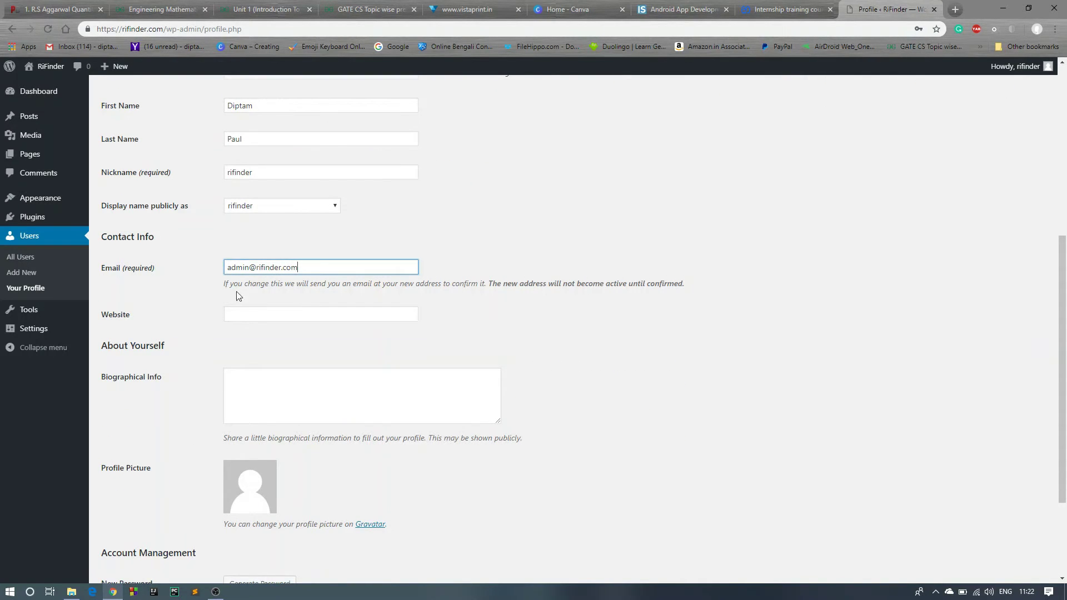
pyautogui.click(186, 349)
pyautogui.scroll(-2, 275, 333)
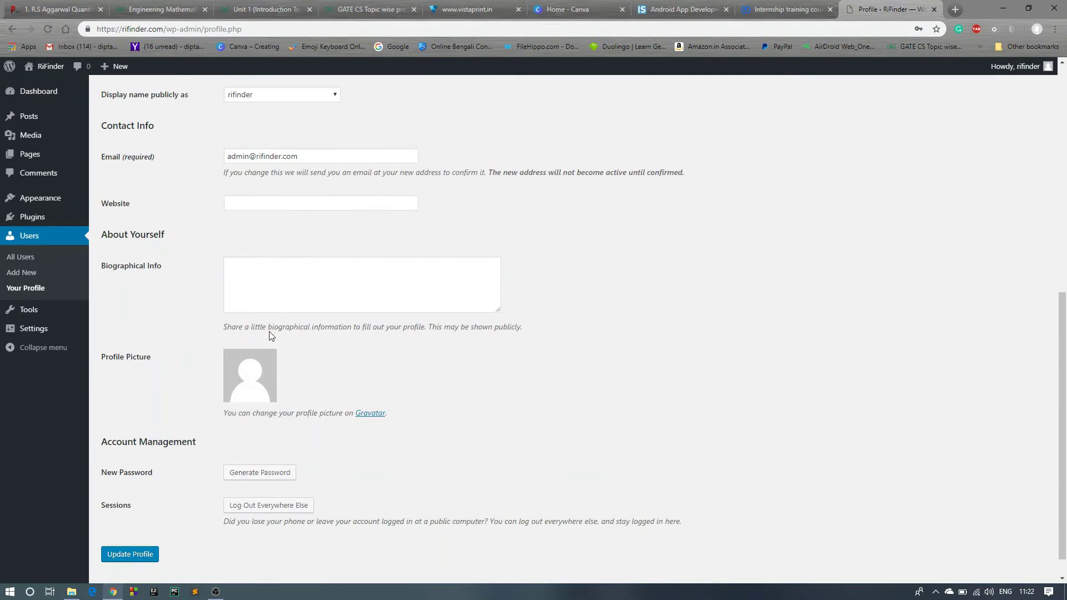
# - Write a Biographical Info intro about a YouTube hobby and first website, then Update Profile
pyautogui.tripleClick(134, 239)
pyautogui.click(148, 284)
pyautogui.click(296, 274)
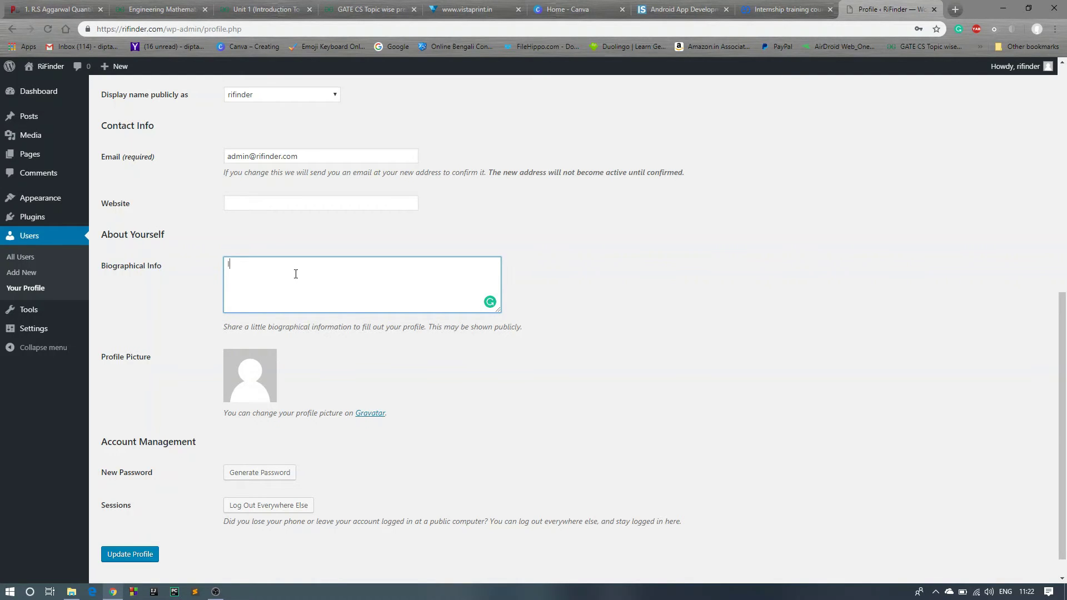
pyautogui.write("I'm Dipta")
pyautogui.write('m, and I do')
pyautogui.write(' youtub')
pyautogui.write('e as a hoo')
pyautogui.write('by. Thos')
pyautogui.write(' is my First website.')
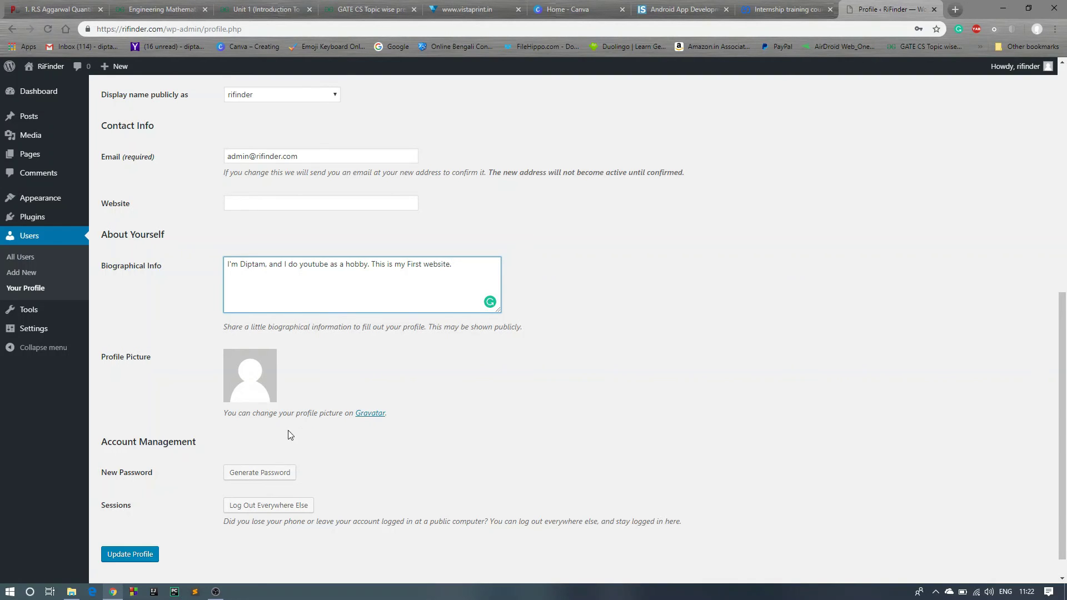
pyautogui.scroll(-1, 352, 432)
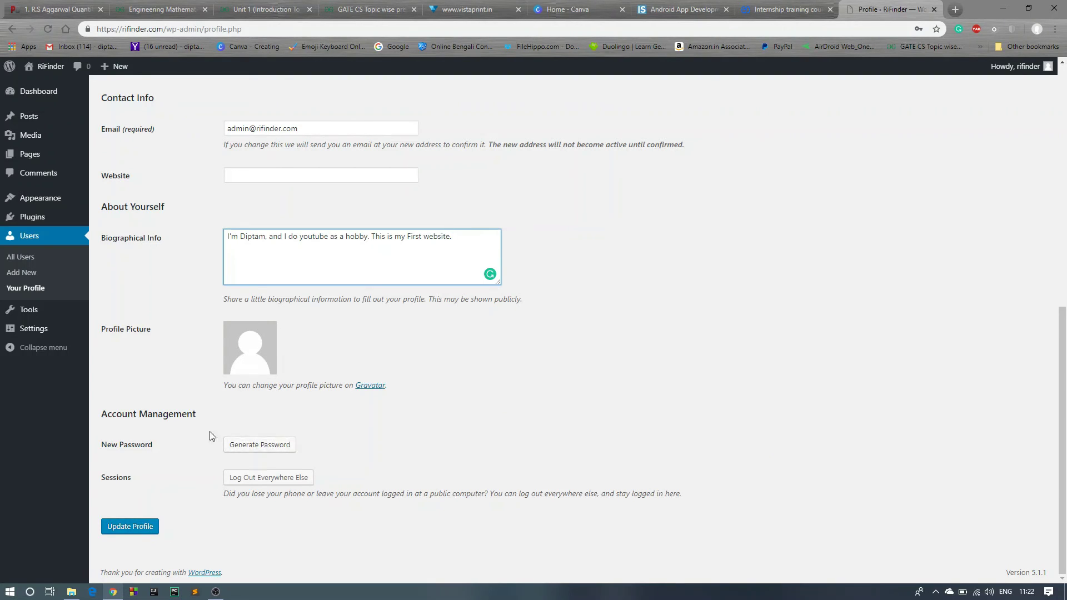
pyautogui.click(143, 529)
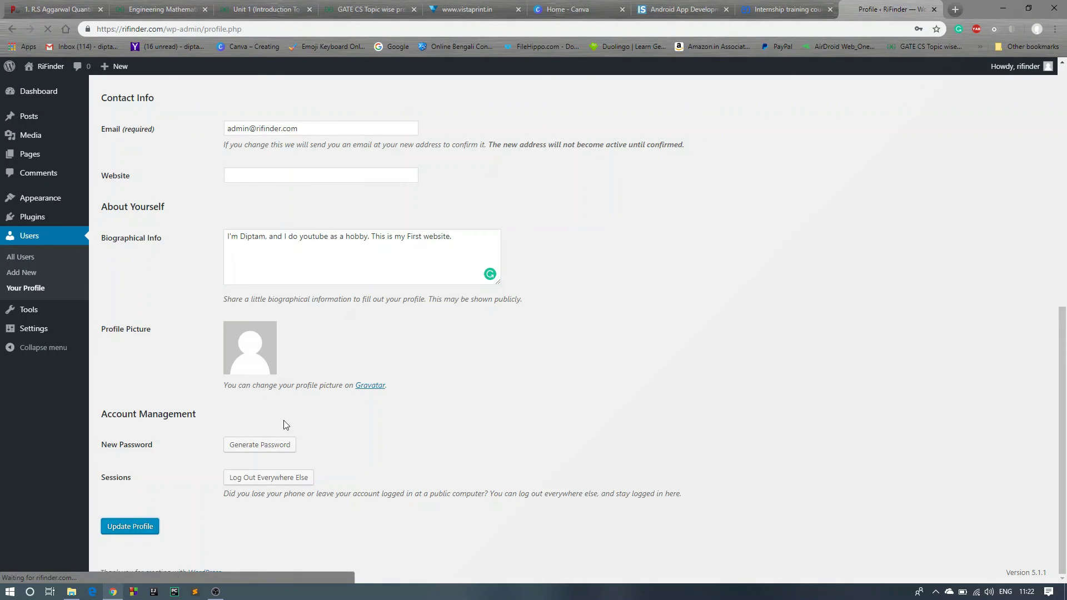